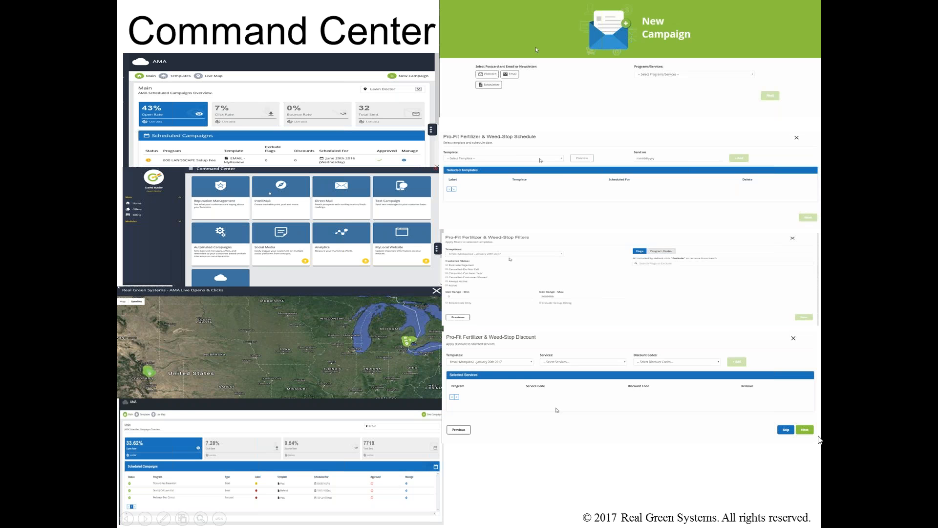
Step: Leave the slideshow, switch to the browser, and log into Command Center with the saved credentials
key(Escape)
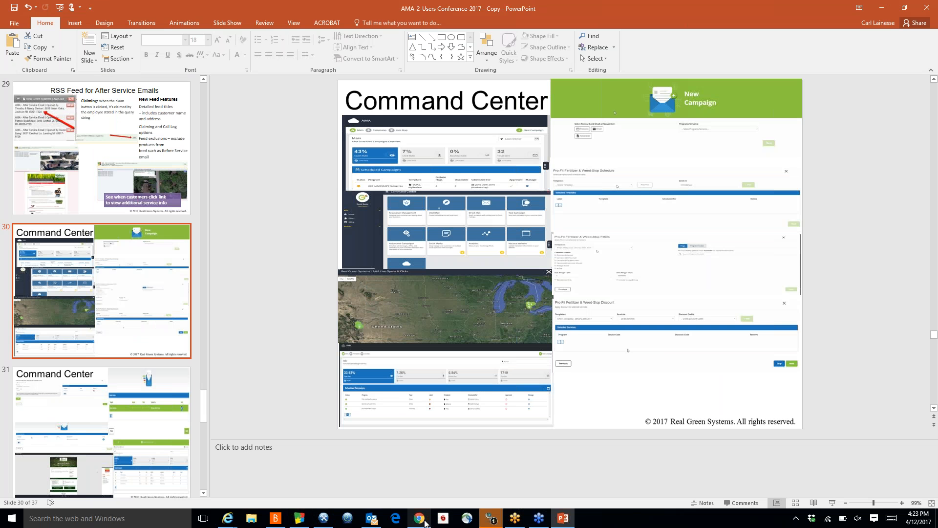
click(419, 521)
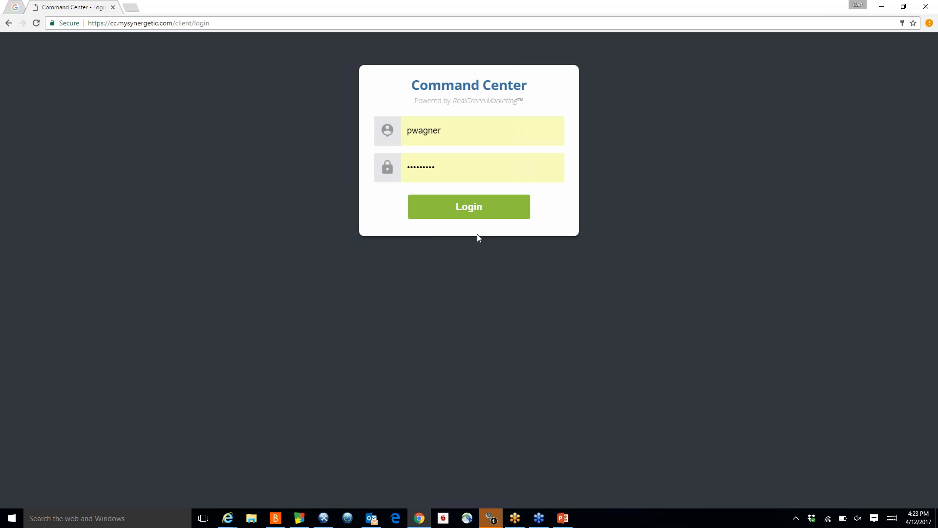
click(476, 209)
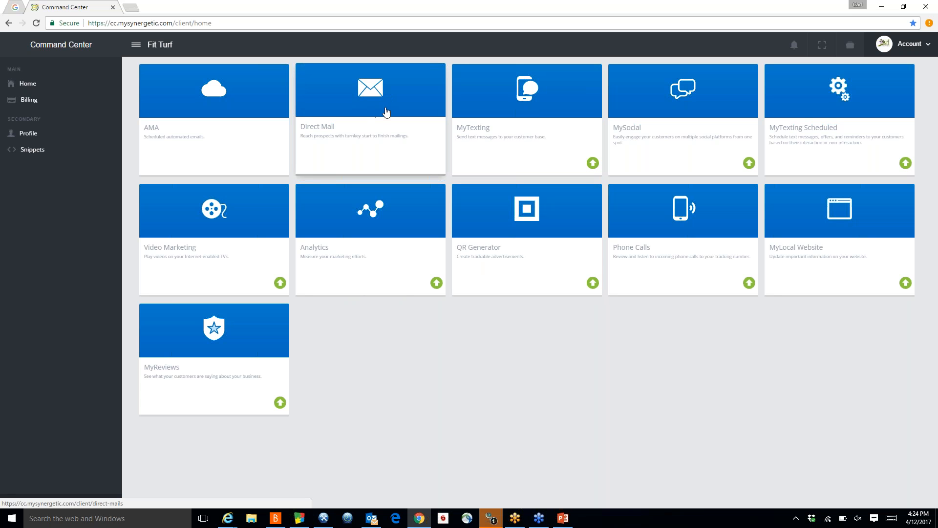
Step: Open the Direct Mail section, go back to the home dashboard, and open the AMA dashboard
click(362, 128)
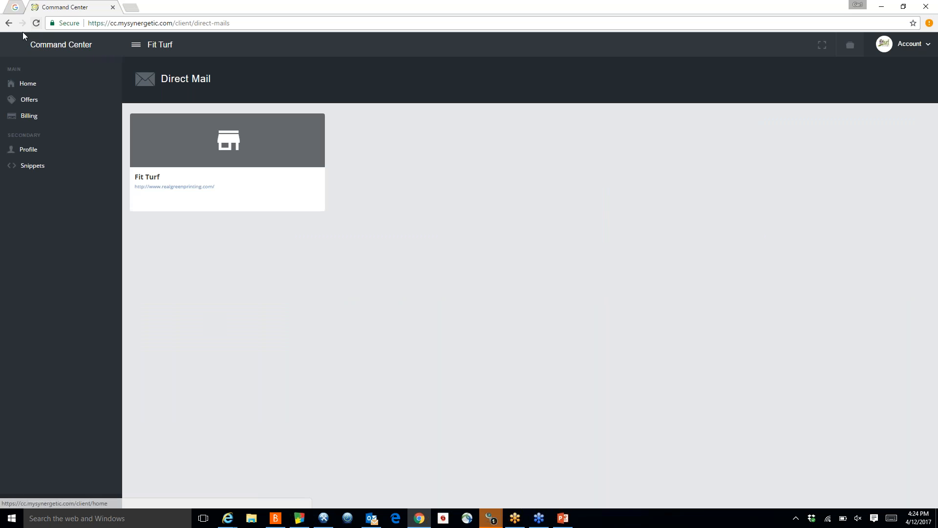
click(9, 23)
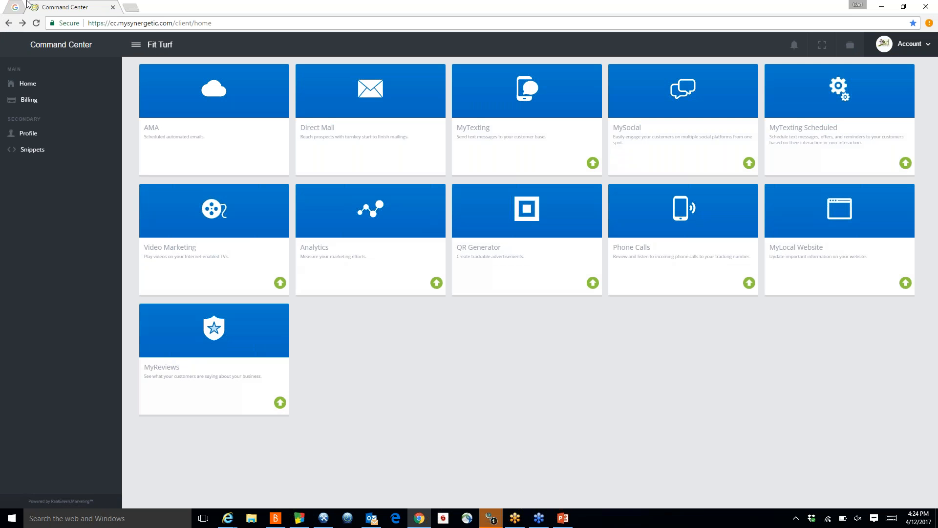
click(219, 110)
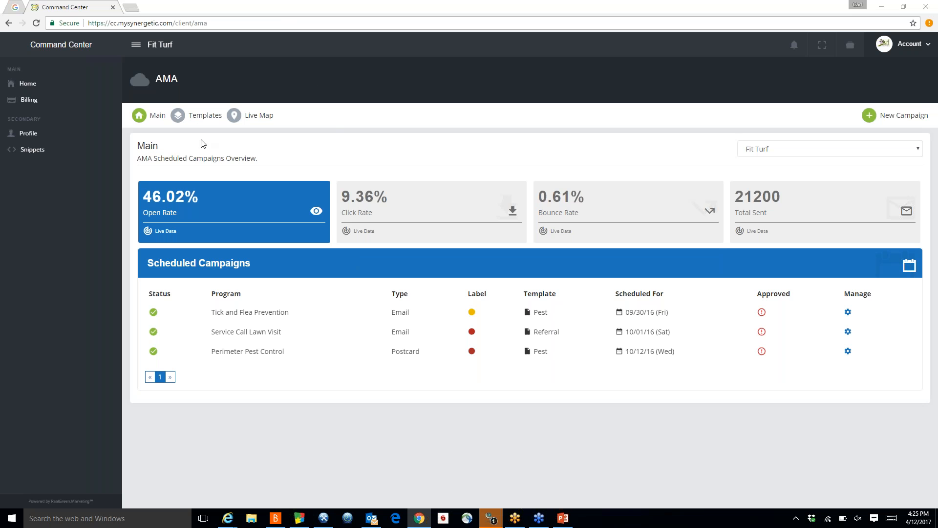
Step: Open the AMA Live Map in full screen, select a Michigan contact's marker, and view the email sent
click(254, 117)
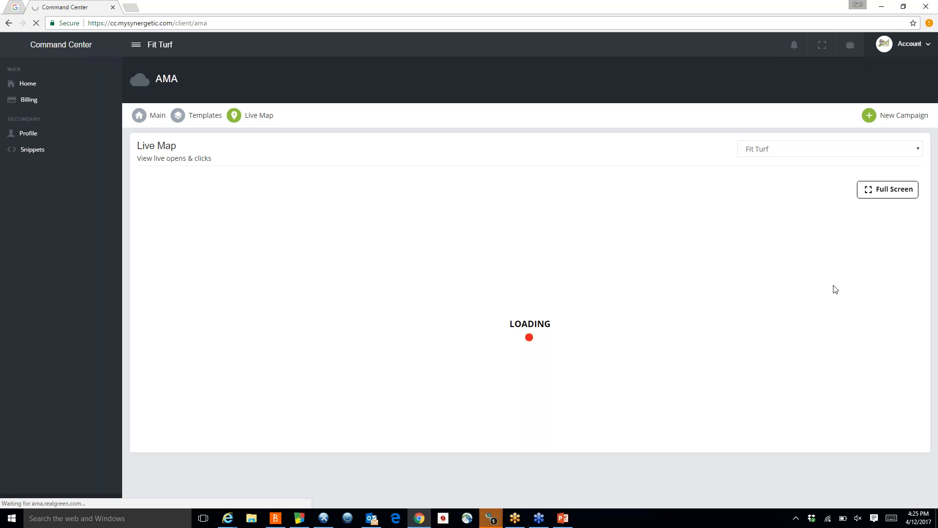
click(878, 189)
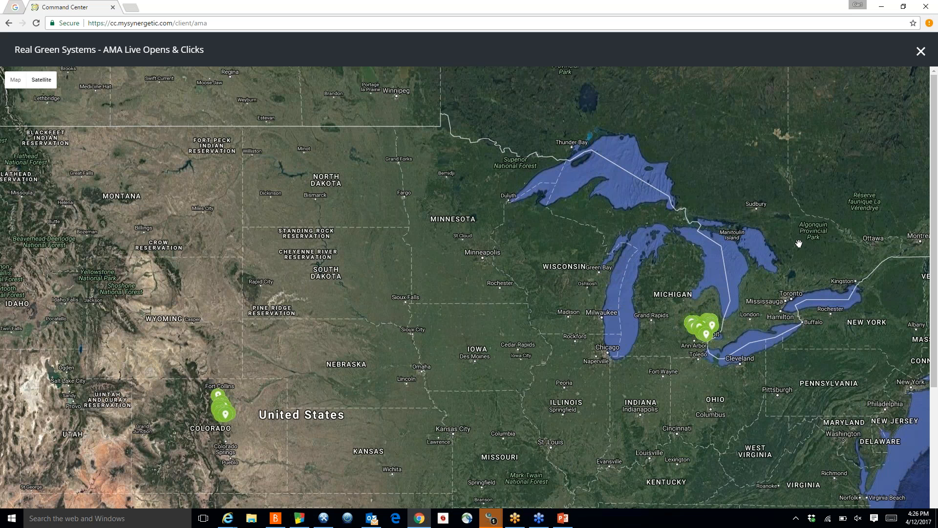
click(707, 337)
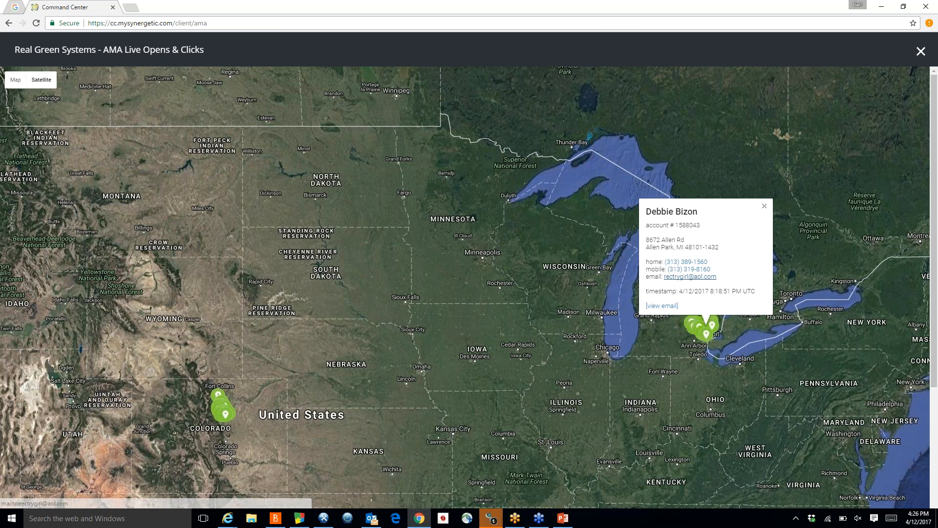
click(662, 306)
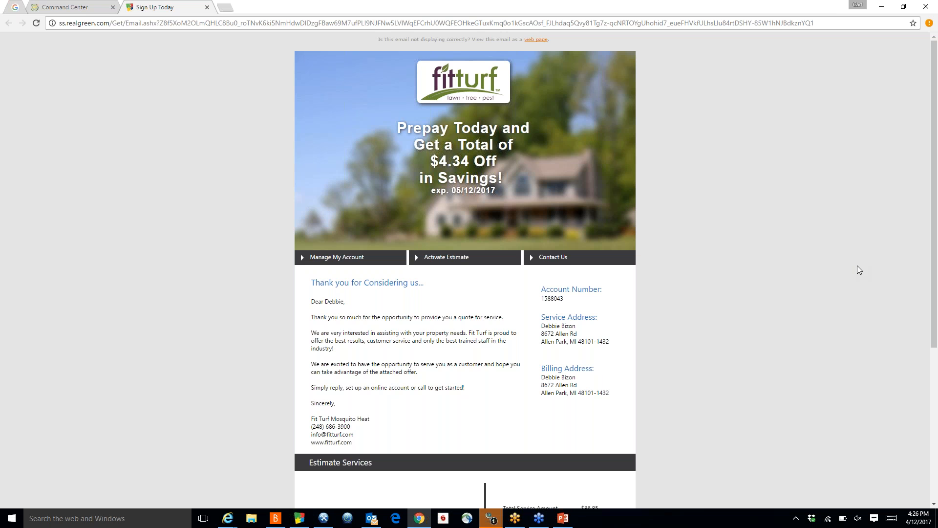
Step: Scroll through the sent email, close its tab, and close the contact popup and full-screen map
drag(933, 270, 936, 396)
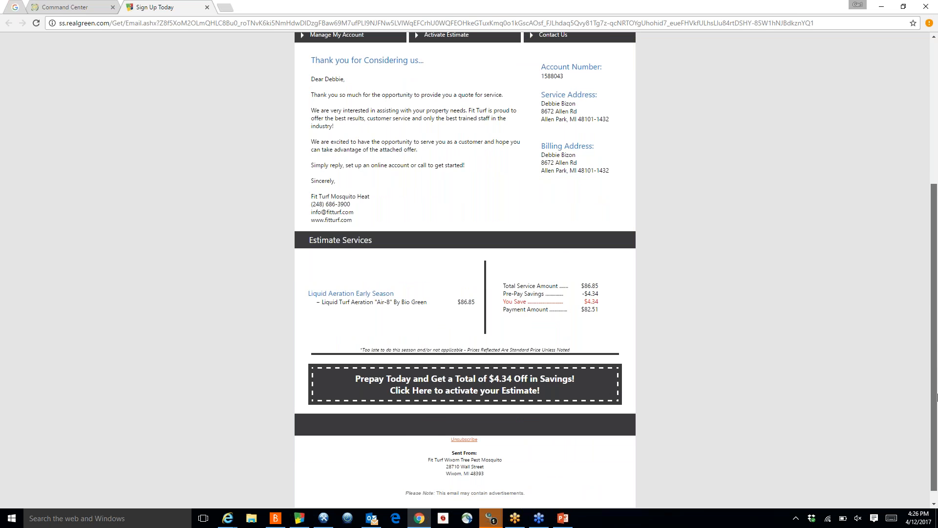
drag(937, 396, 937, 224)
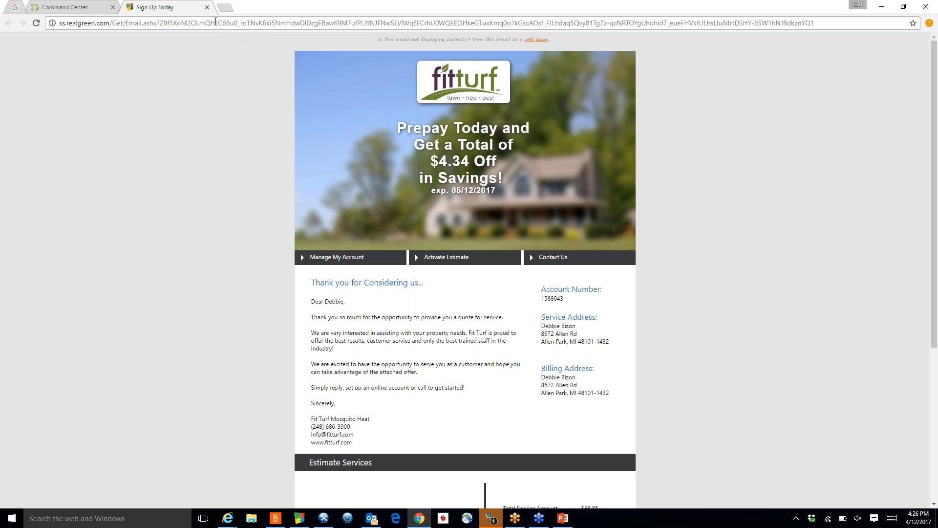
click(207, 7)
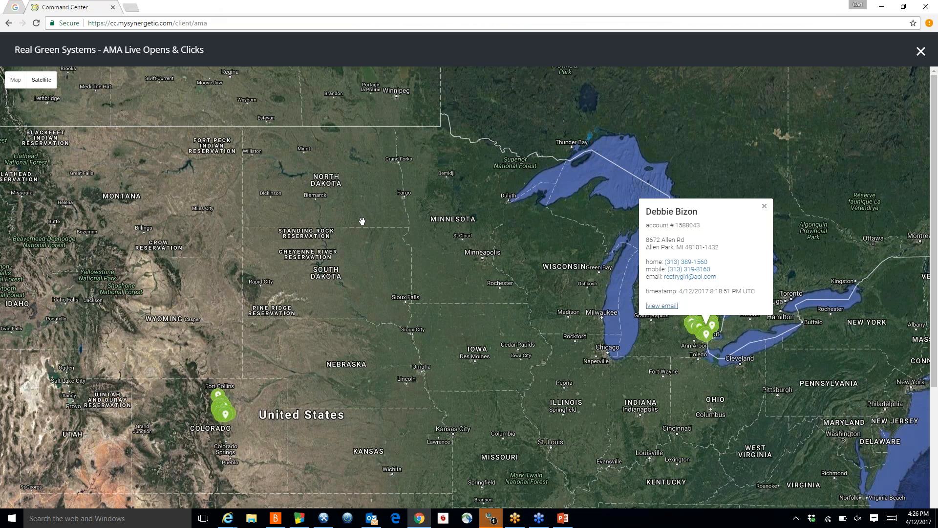
click(764, 207)
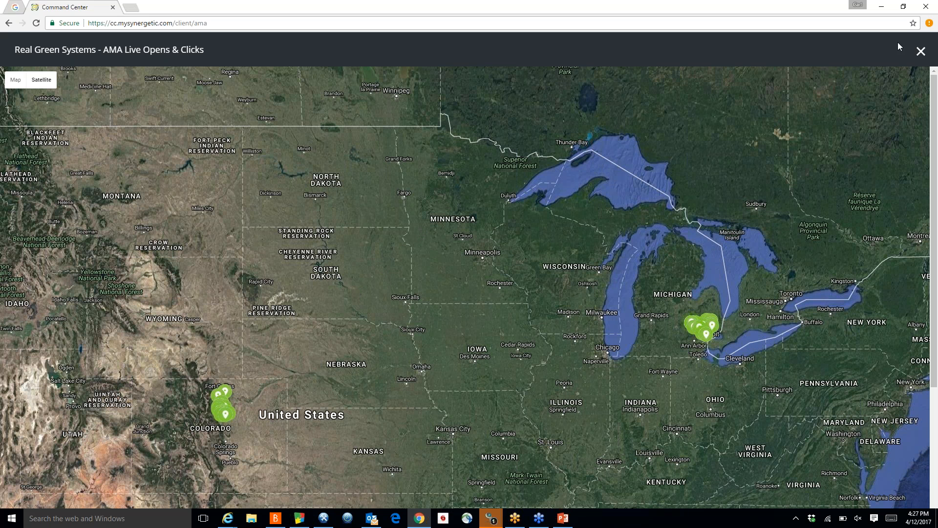
click(921, 51)
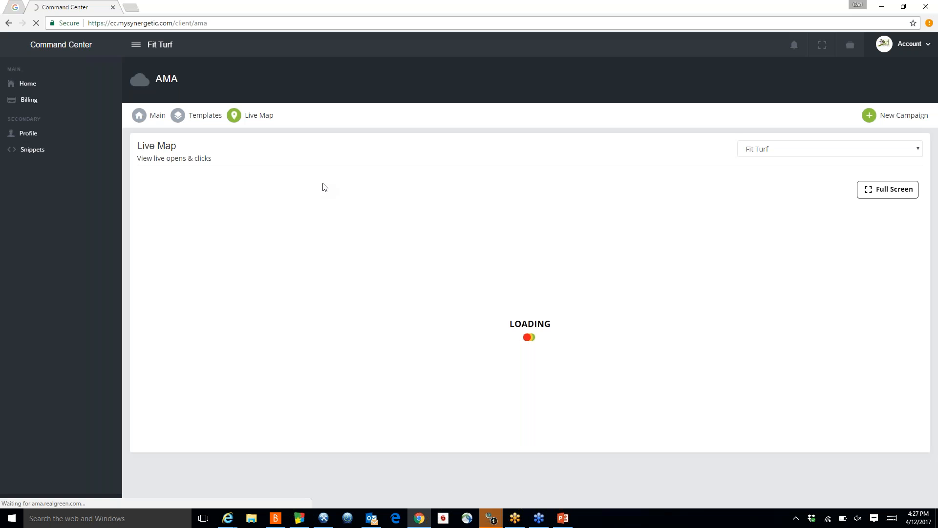
Step: Browse the AMA templates list, paging through pages 5 and 6
click(208, 121)
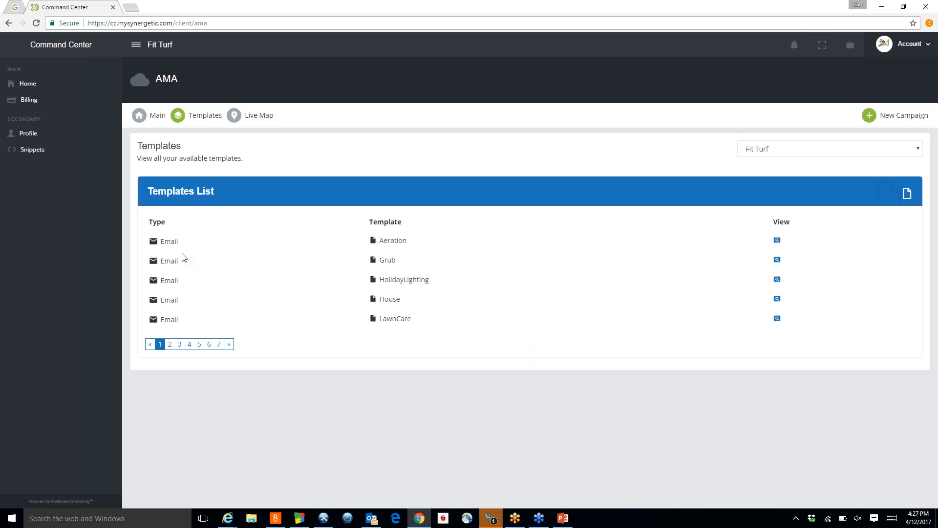
click(200, 344)
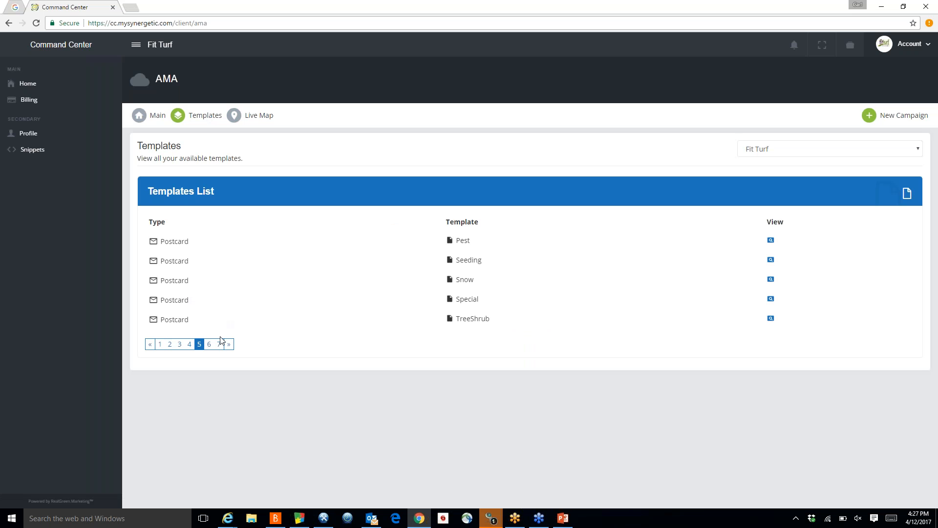
click(209, 345)
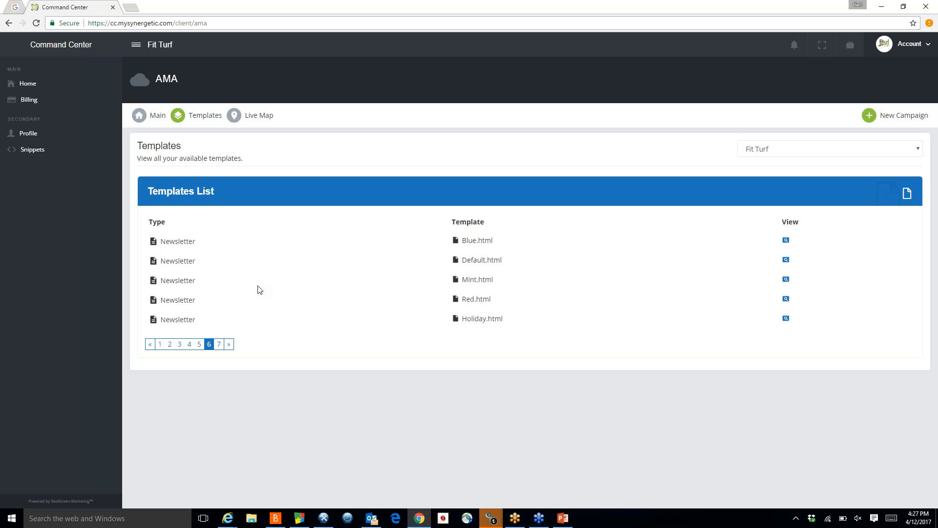
Step: Start a new AMA campaign and choose Email as its type
click(893, 117)
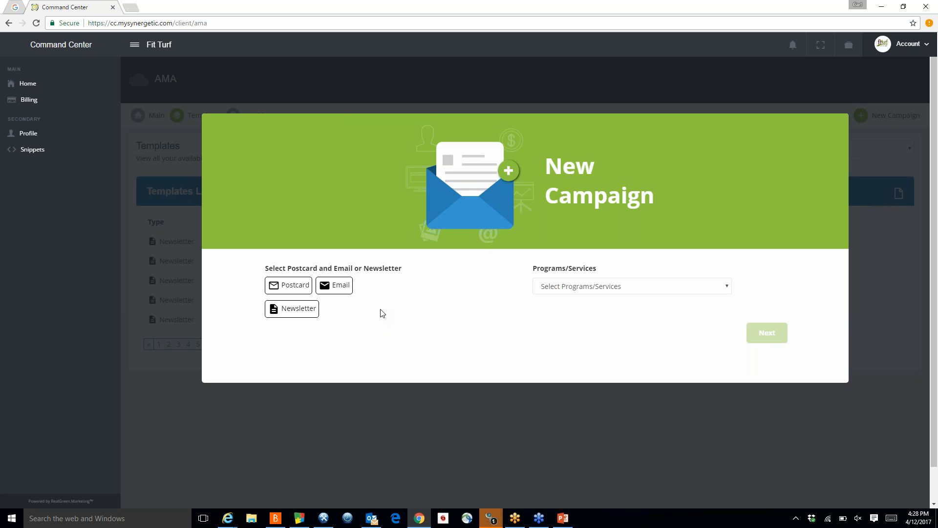
drag(358, 316, 336, 292)
click(367, 287)
click(338, 289)
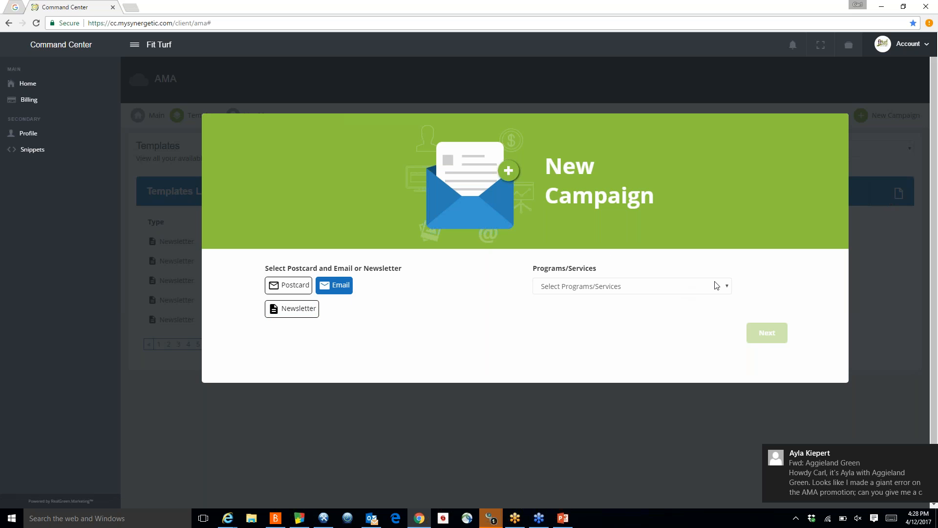
Step: Select Fit Advantage Lawn Care as the program and continue to scheduling
click(727, 287)
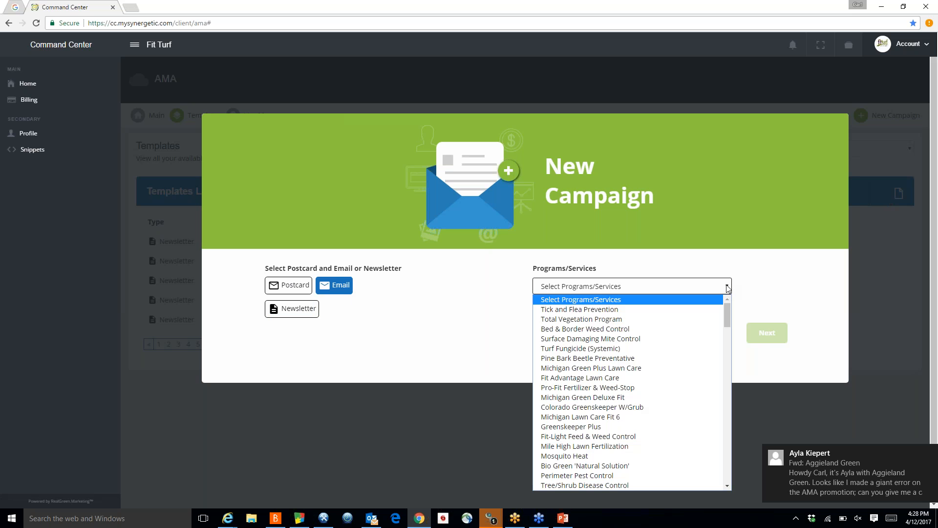
click(610, 379)
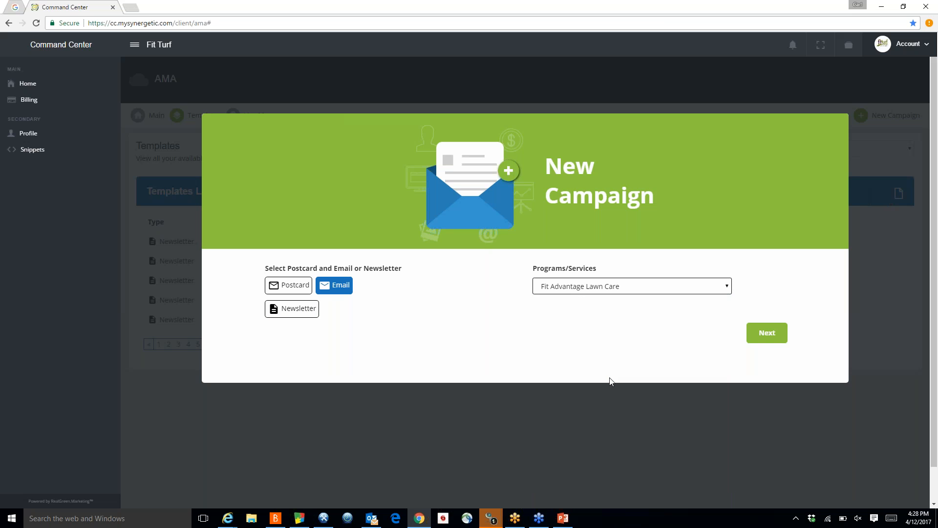
click(762, 328)
click(765, 336)
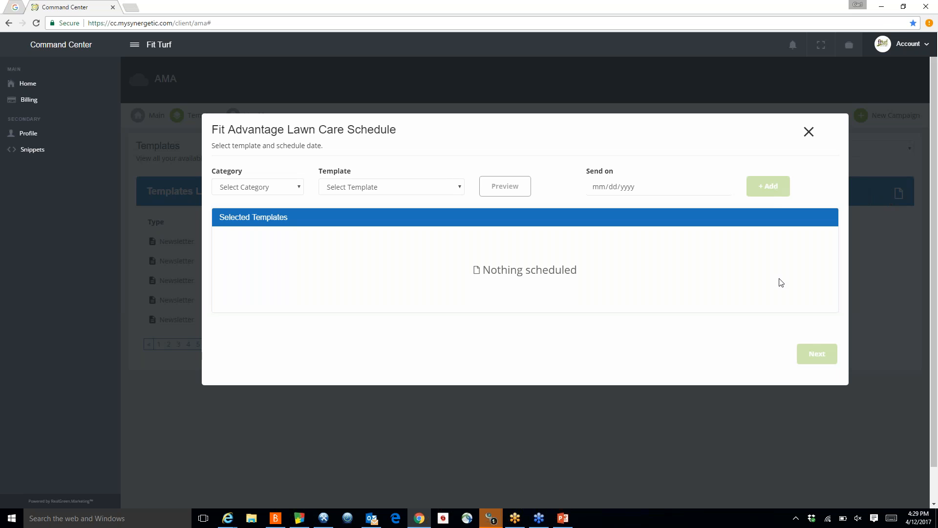
Step: Choose the General category and the Mosquito2 template, preview it, and close the preview
click(300, 189)
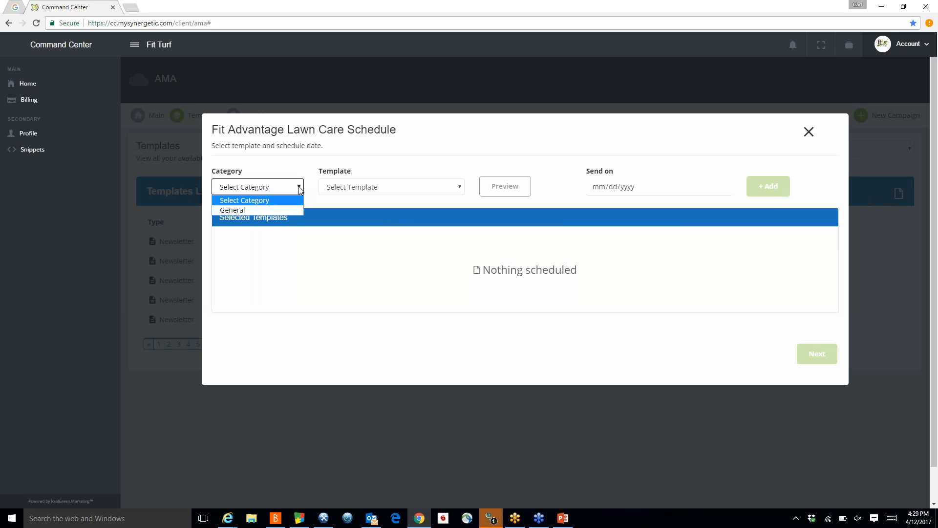
click(240, 210)
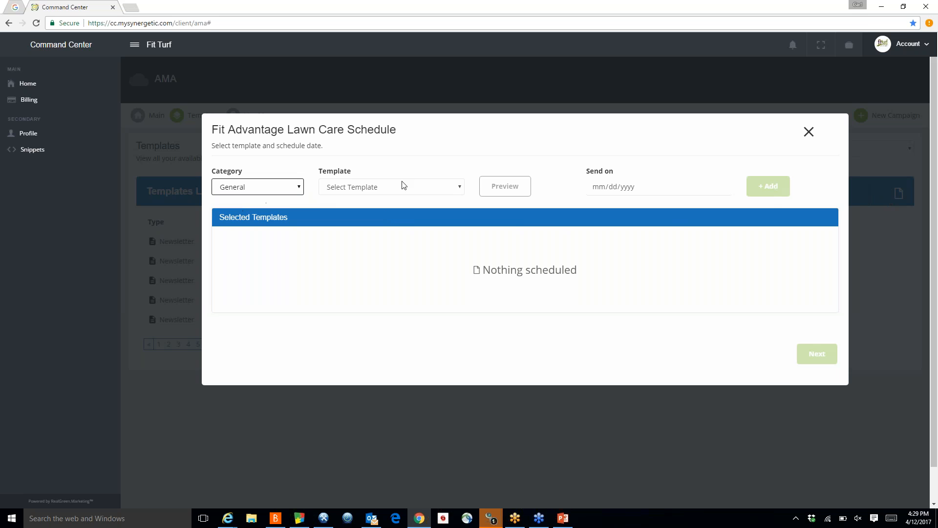
click(460, 188)
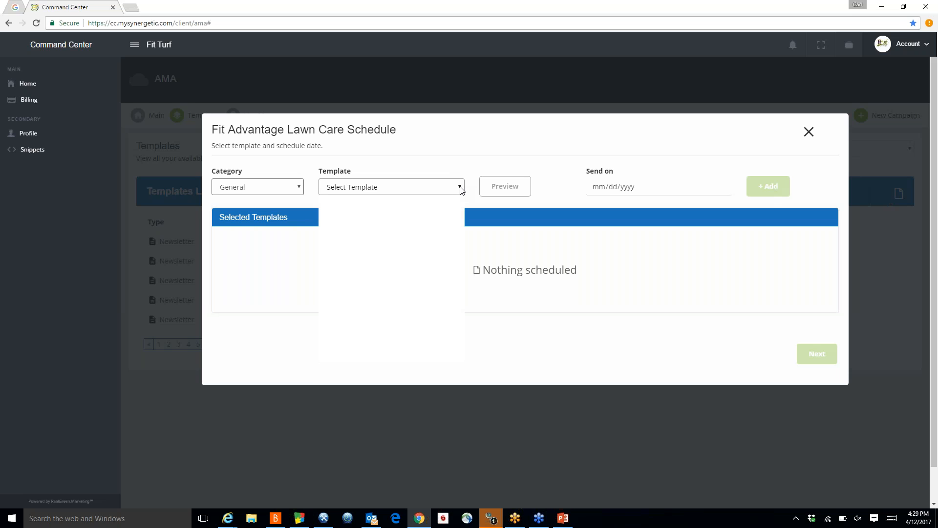
click(428, 277)
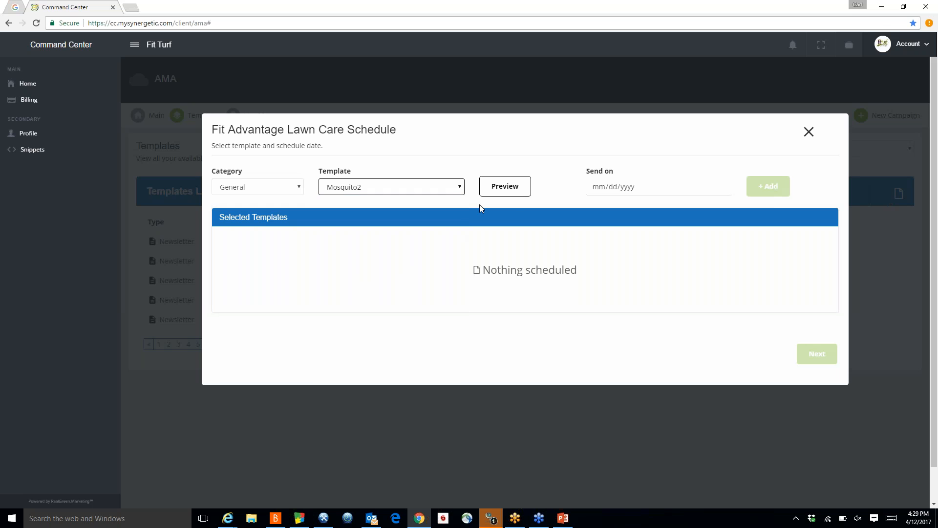
click(494, 189)
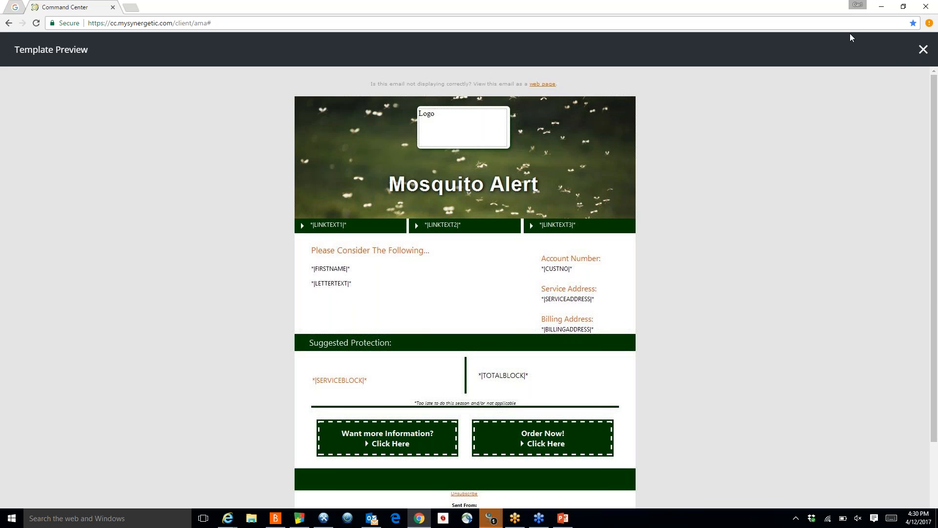
click(922, 50)
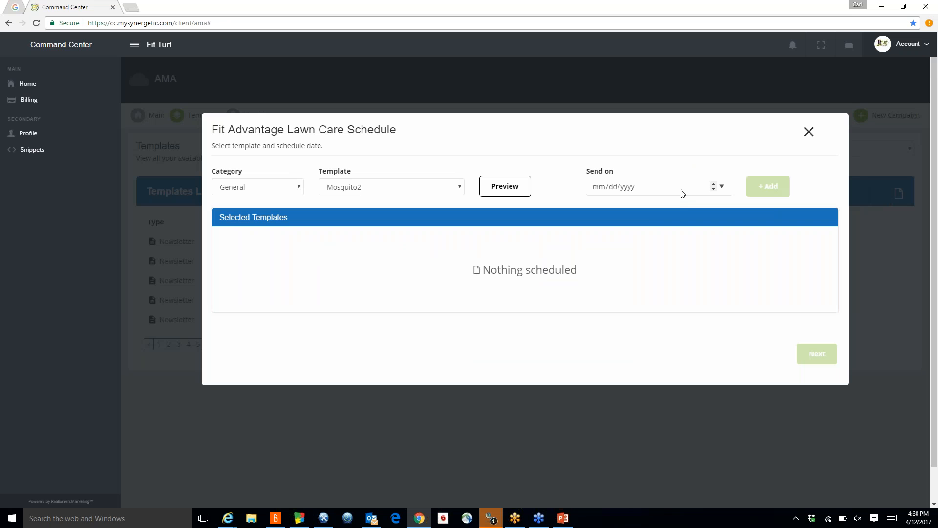
Step: Set the send date to April 29th 2017 and add the Mosquito2 template to the schedule
click(722, 187)
click(700, 274)
click(771, 187)
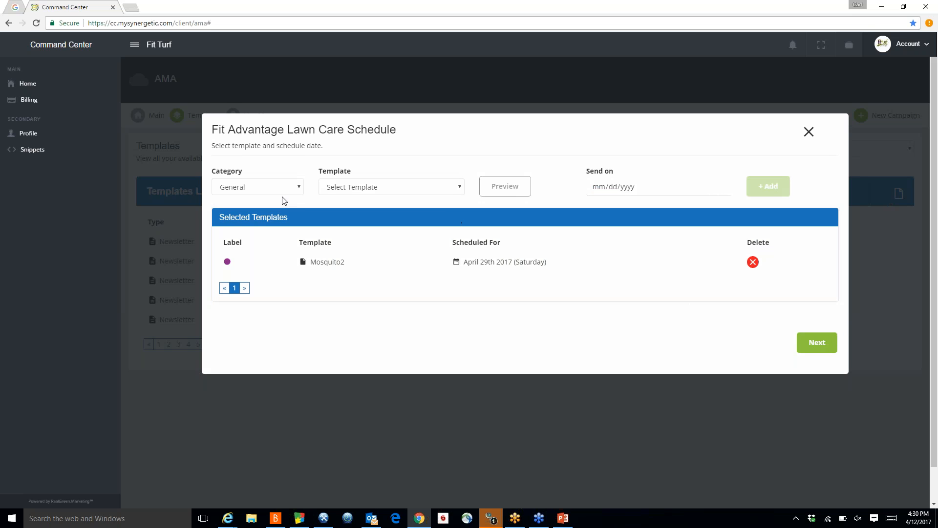
Step: Choose the General category again and select the Mosquito template for another scheduled email
click(299, 189)
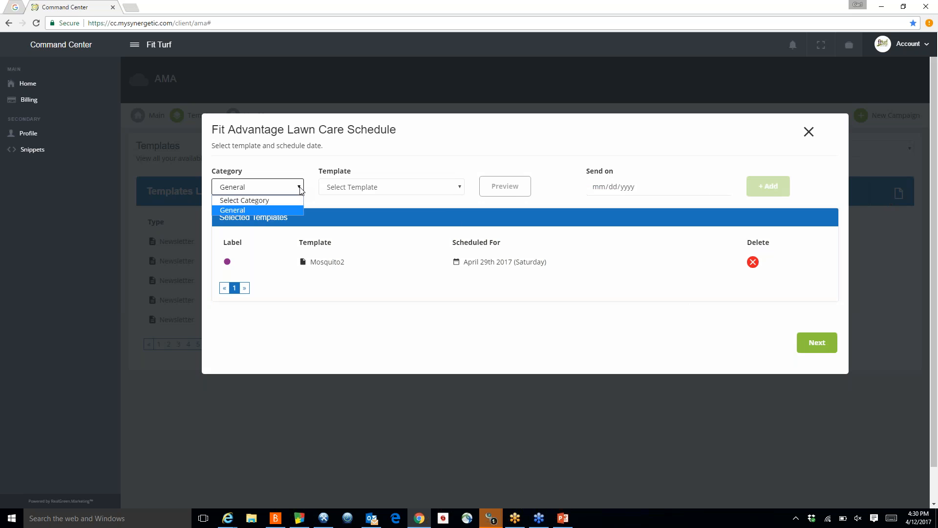
click(258, 211)
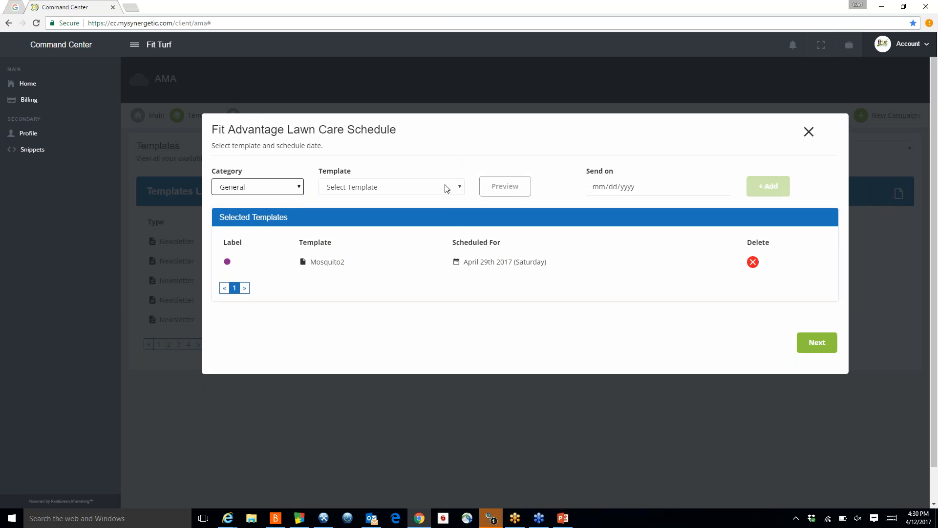
click(460, 187)
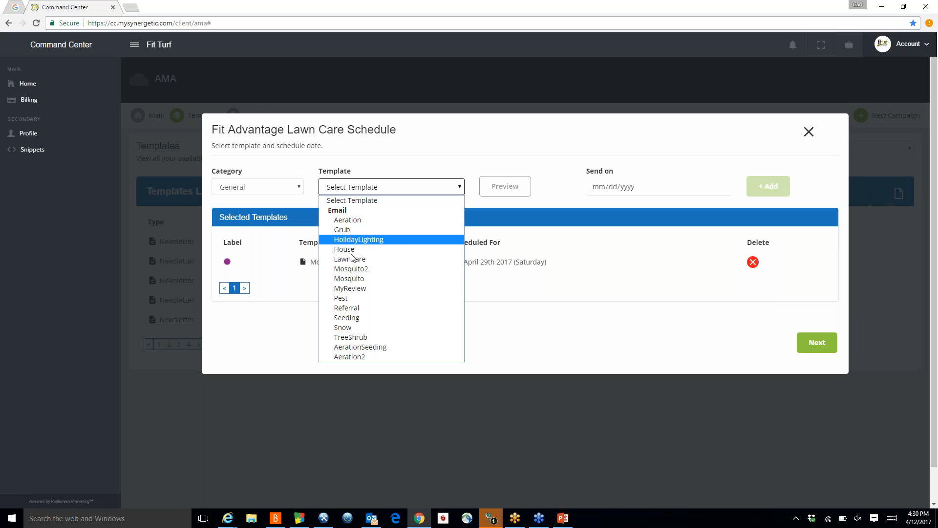
click(359, 278)
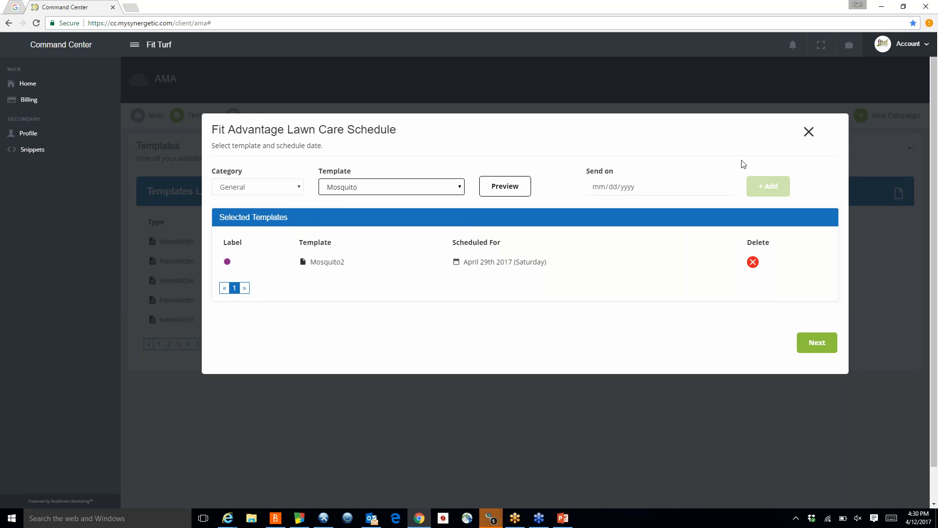
Step: Set the send date to May 9th 2017 and add the Mosquito template to the schedule
click(722, 186)
click(703, 207)
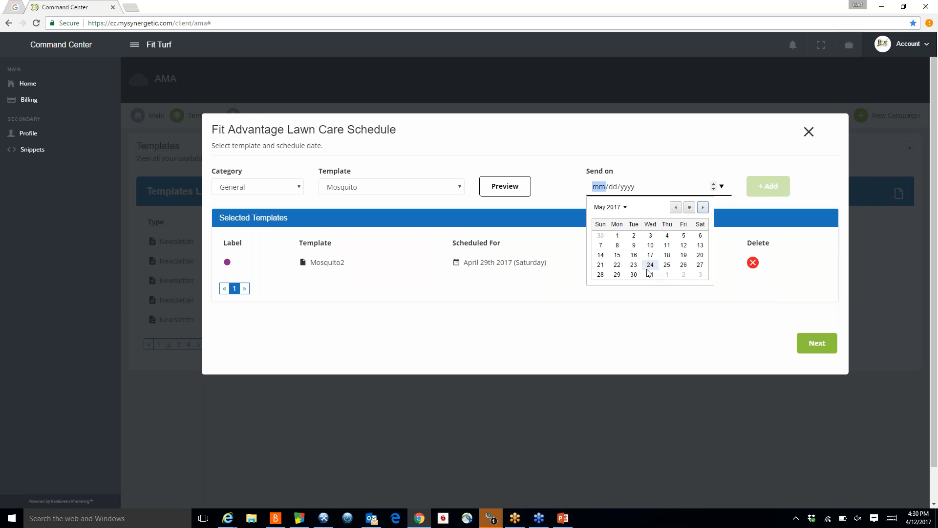
click(634, 245)
click(768, 186)
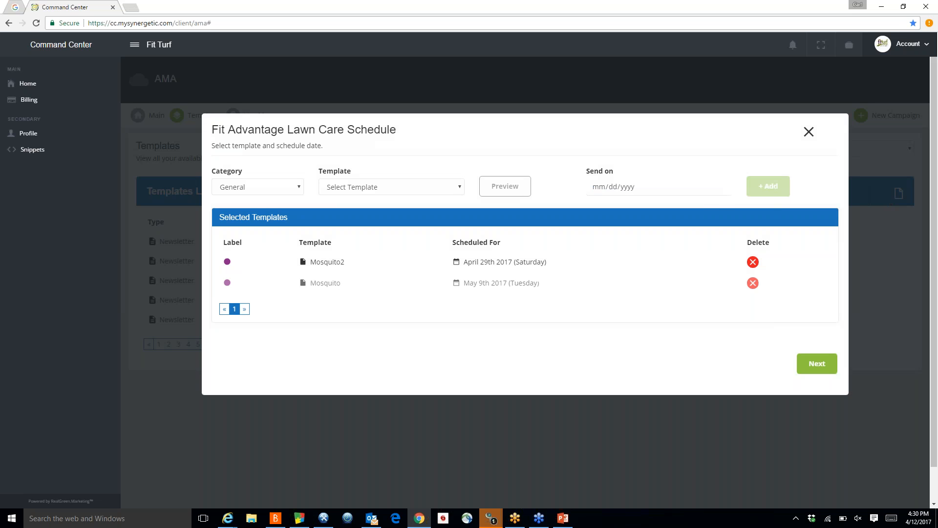
Step: Continue to filters and, for the Mosquito2 email, check the Active customer status and Residential Only
click(819, 368)
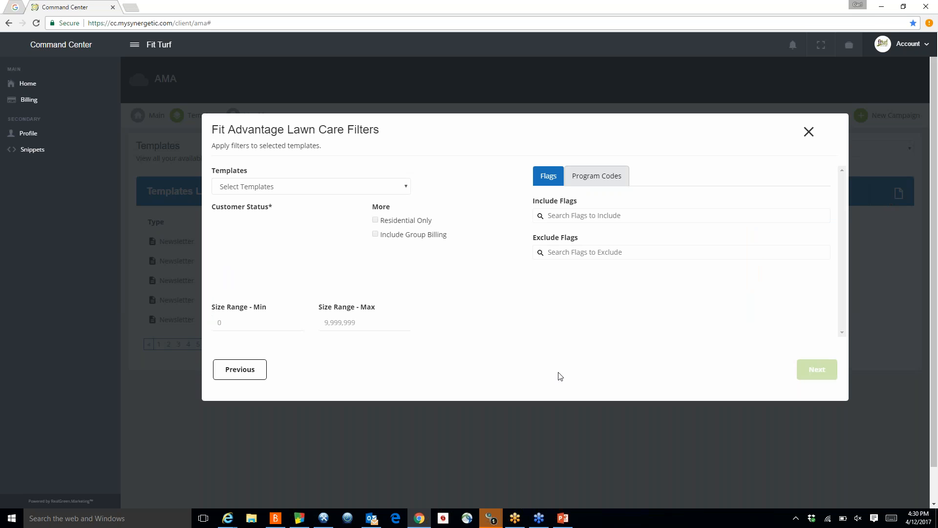
click(406, 189)
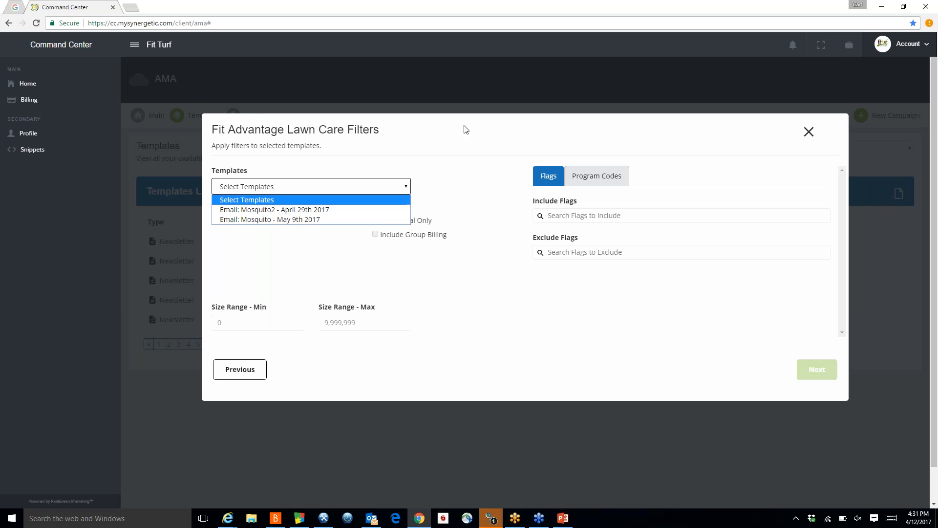
click(326, 214)
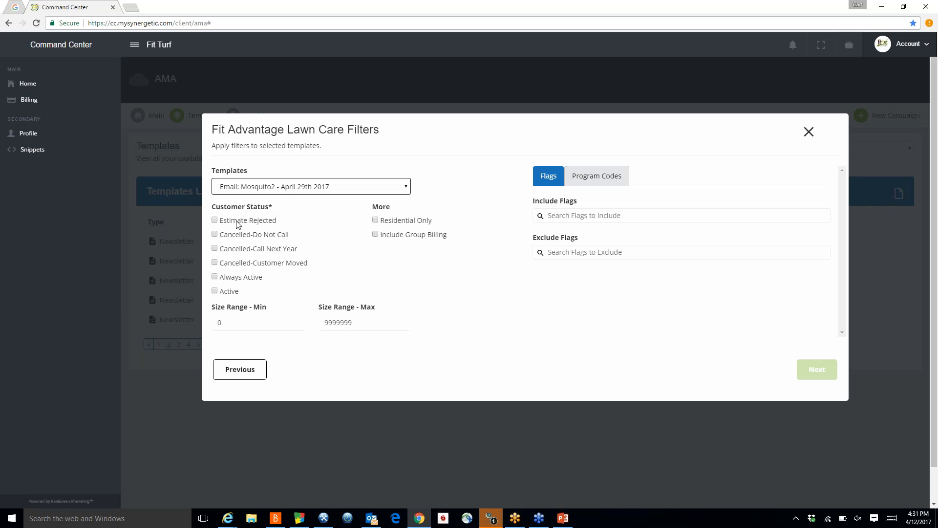
click(215, 291)
click(376, 221)
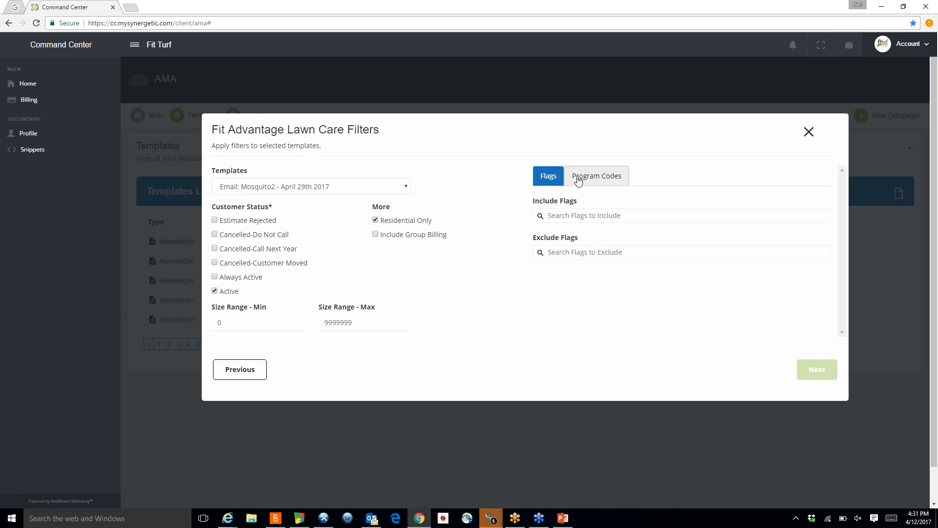
Step: Include the Auto-Pay Customer flag for the Mosquito2 email
click(627, 216)
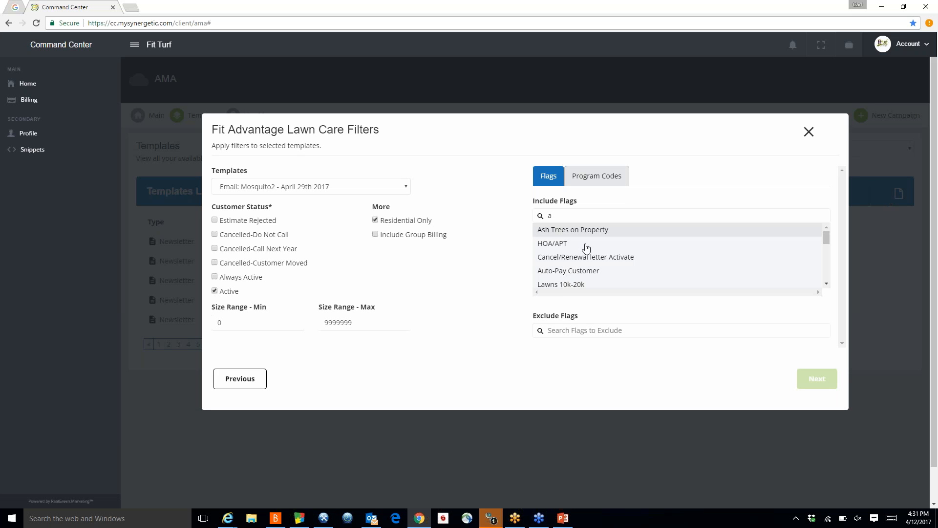
click(565, 272)
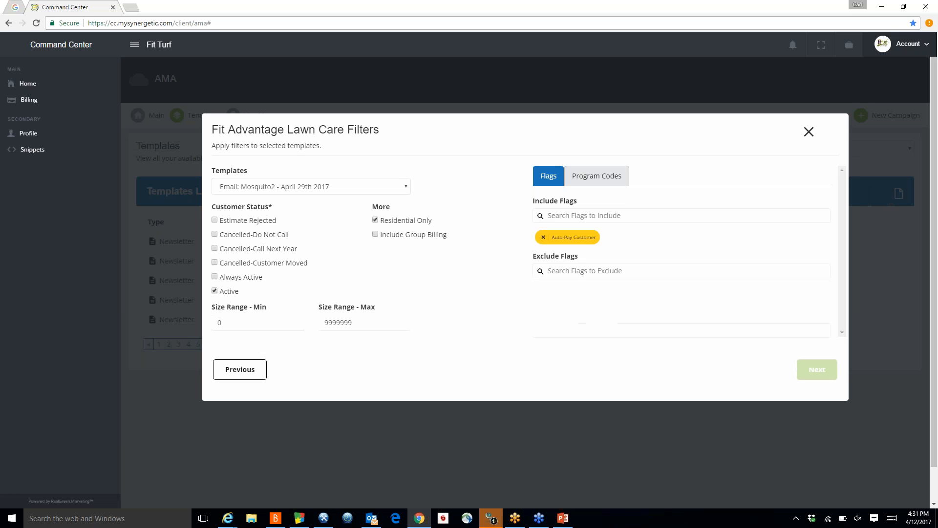
click(632, 271)
text(a)
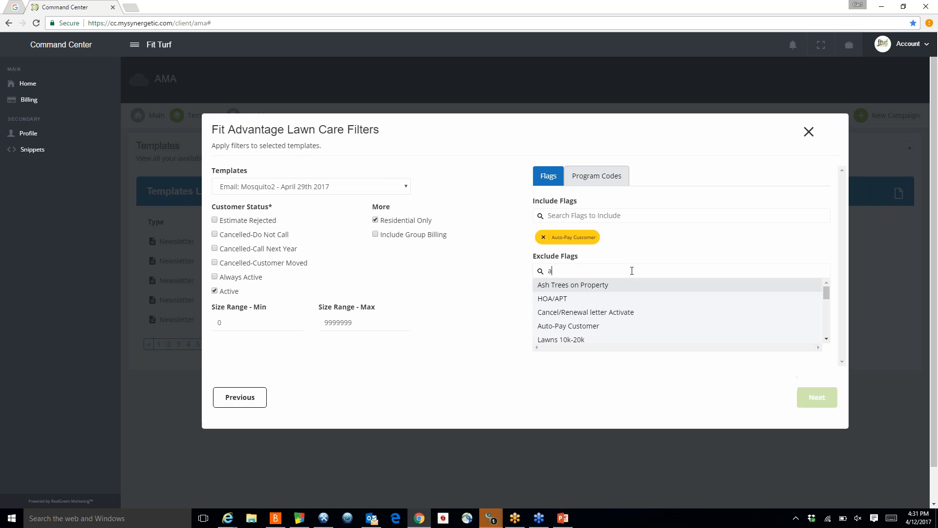
click(577, 326)
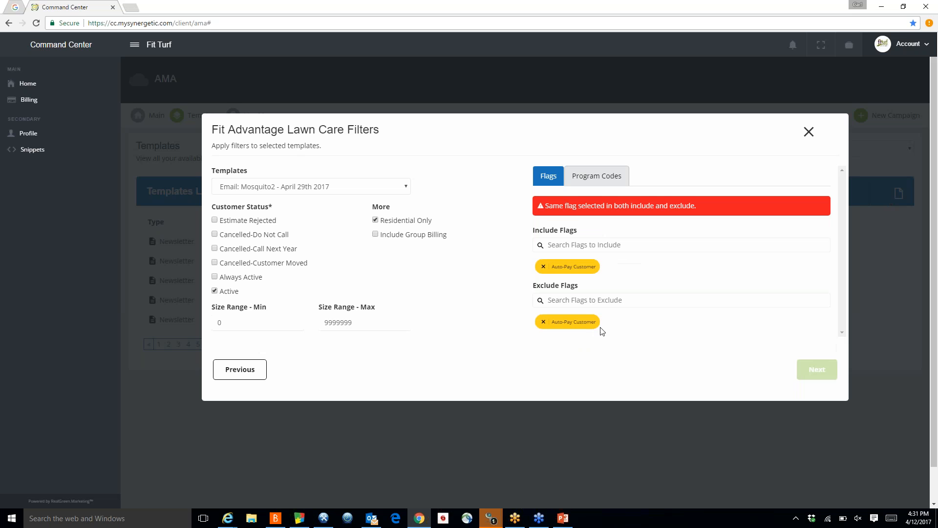
click(543, 321)
Step: Exclude the Lawns 10k-20k flag for the Mosquito2 email
click(626, 272)
text(a)
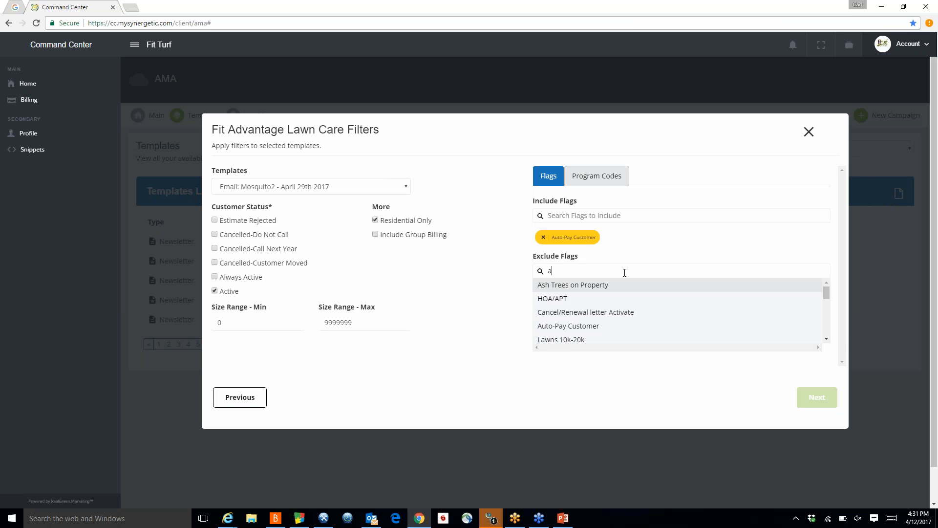
double_click(565, 340)
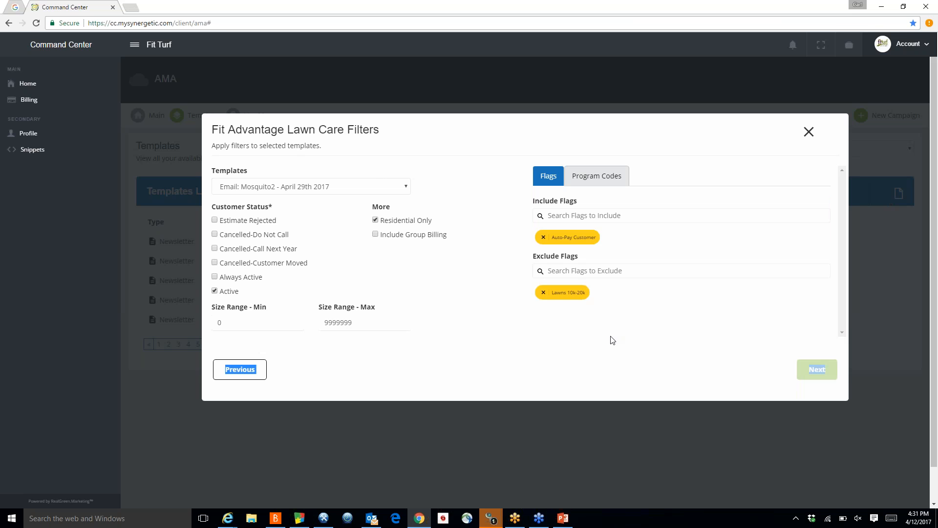
click(680, 310)
Step: Switch to the Mosquito email's filters and check Estimate Rejected, Cancelled-Call Next Year and Residential Only
click(409, 188)
click(320, 217)
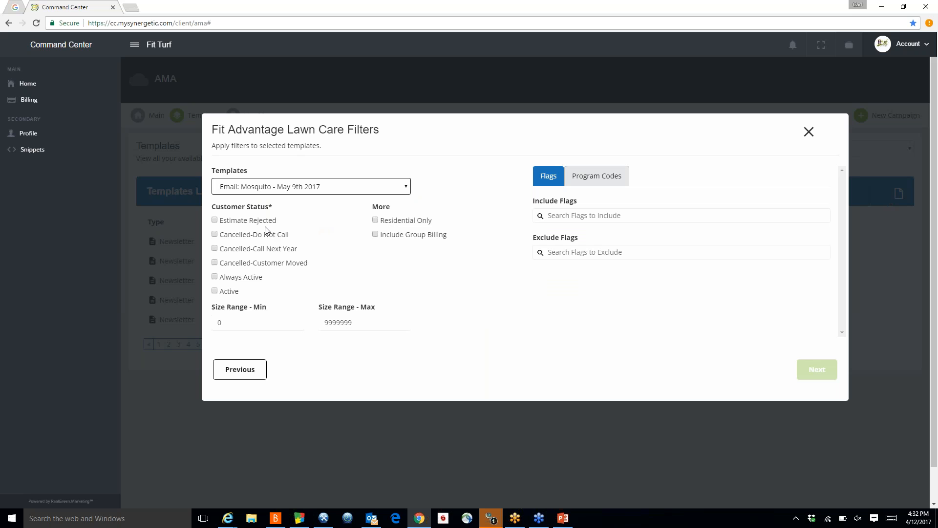
click(215, 221)
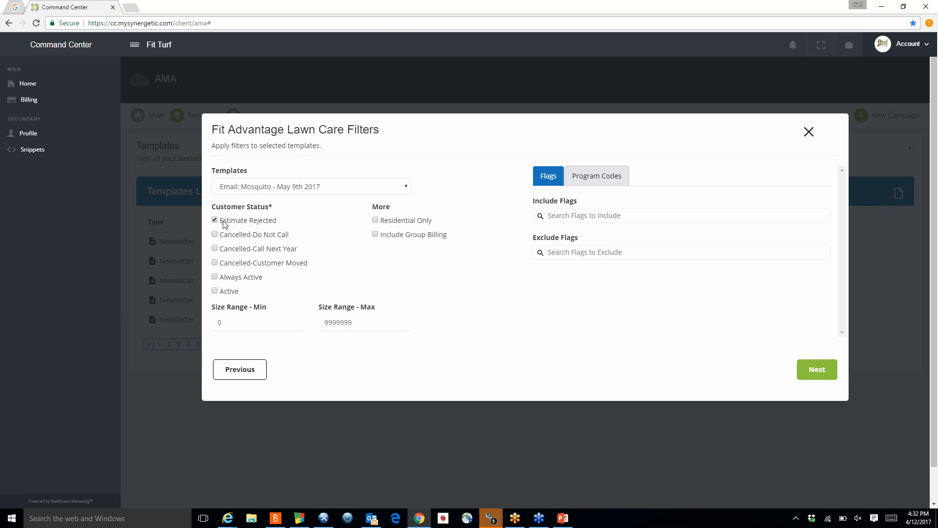
click(215, 249)
click(387, 223)
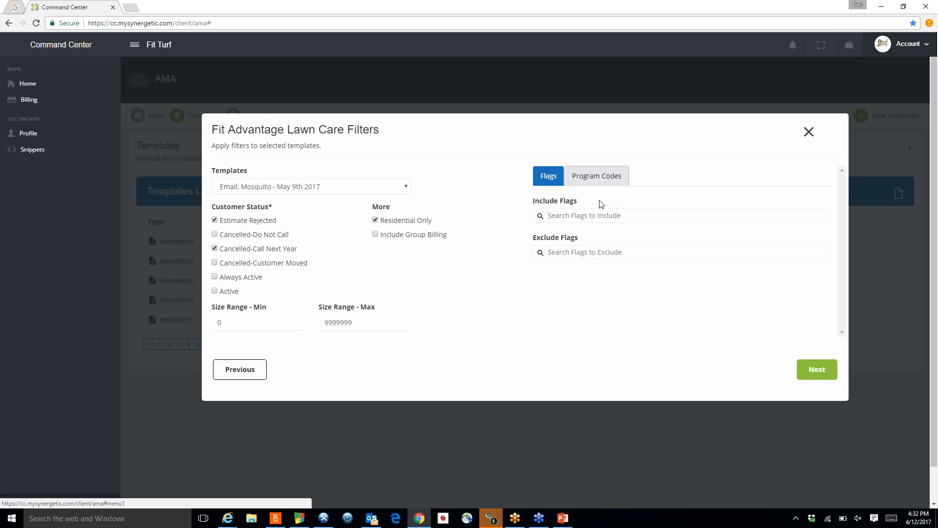
Step: Open the Program Codes filter tab and continue to the discount step
click(588, 176)
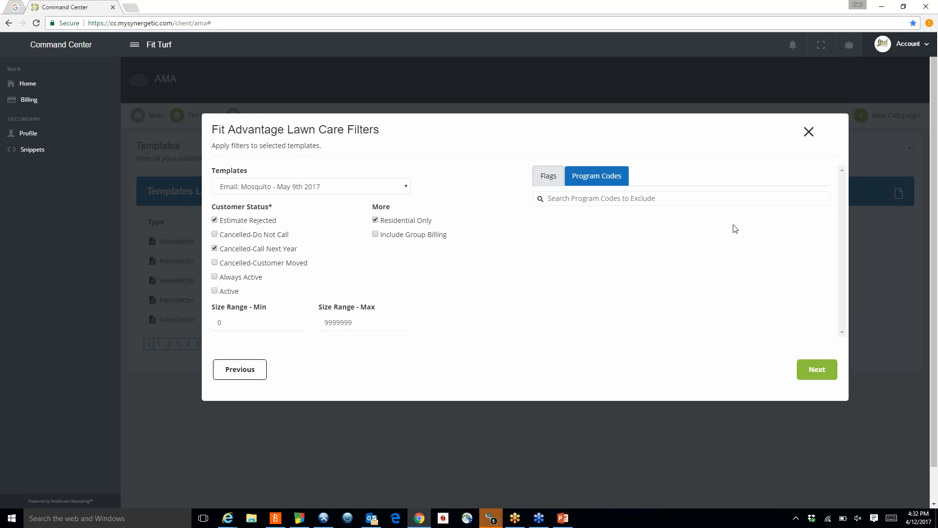
click(824, 370)
click(816, 373)
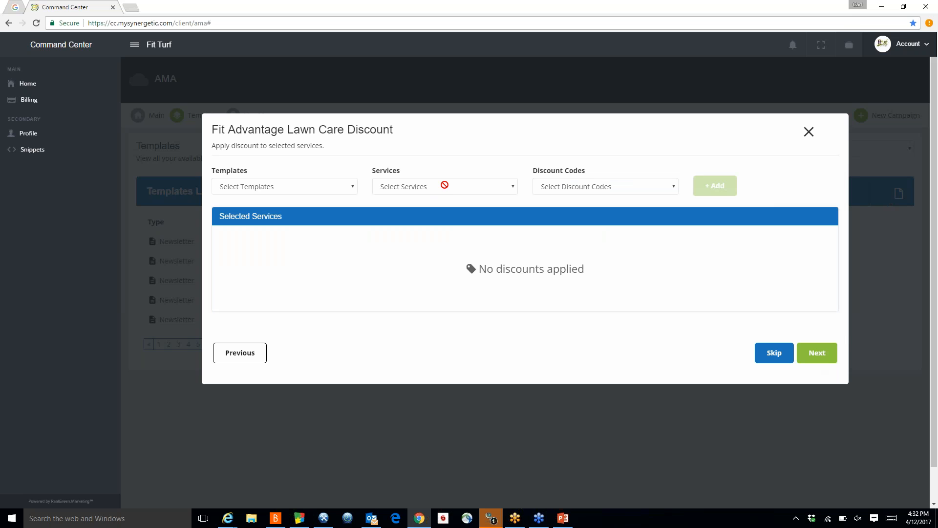
Step: Add a Bed and Border Bundle $10.00 discount on Late Summer Bio Green 20+MICROS + Weed Control for the Mosquito2 email
click(353, 187)
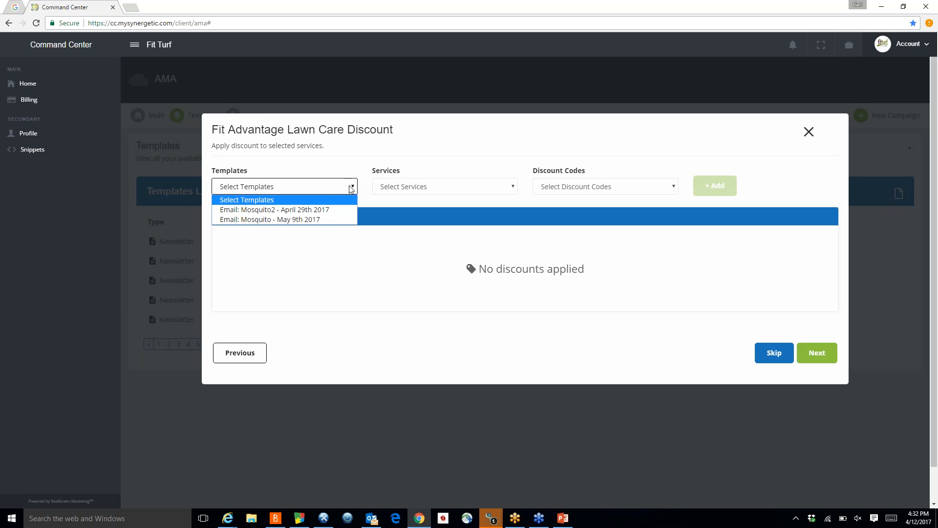
click(297, 210)
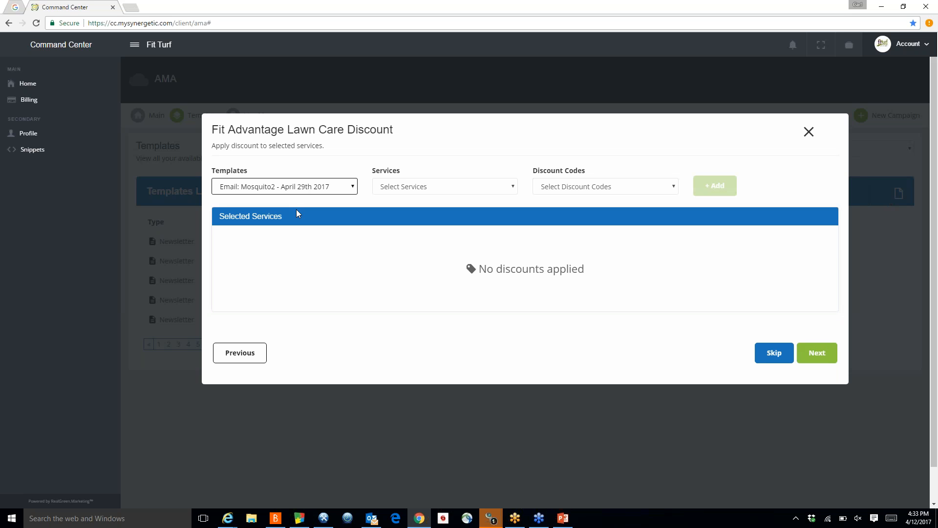
click(513, 188)
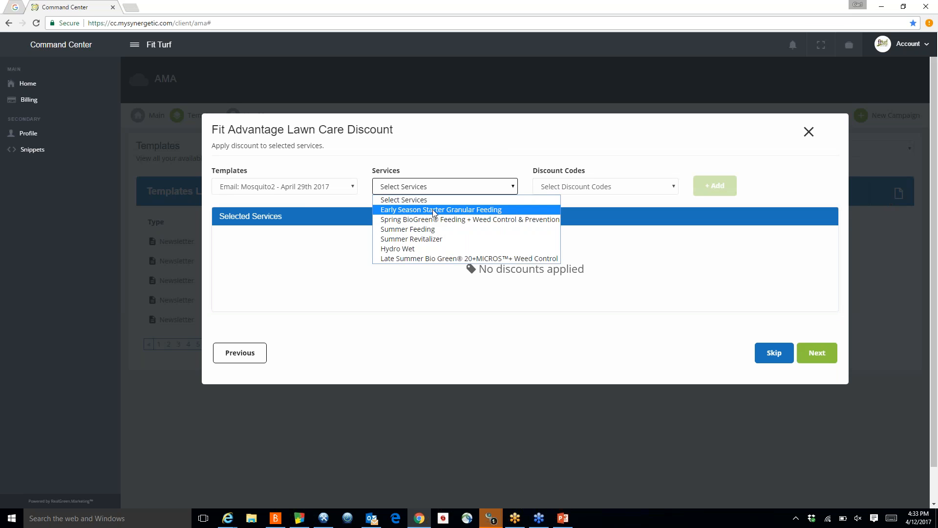
click(435, 259)
click(676, 189)
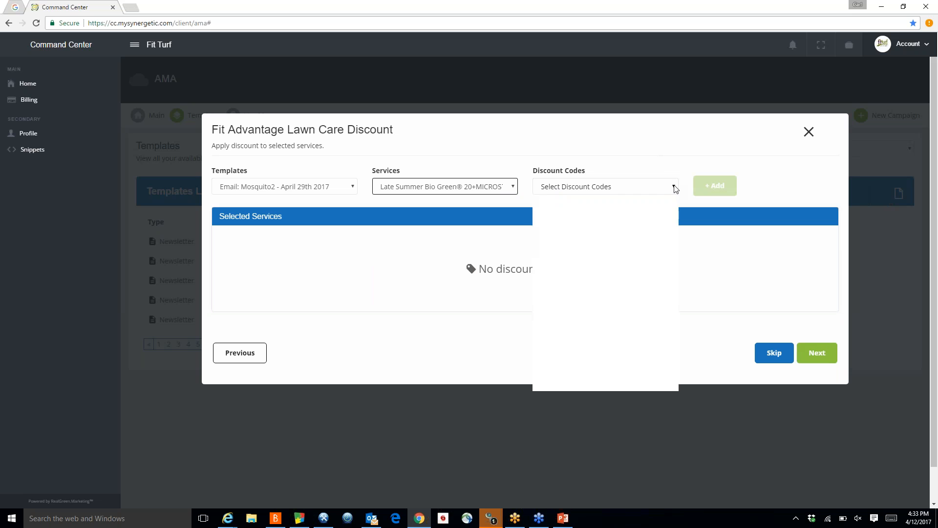
click(634, 219)
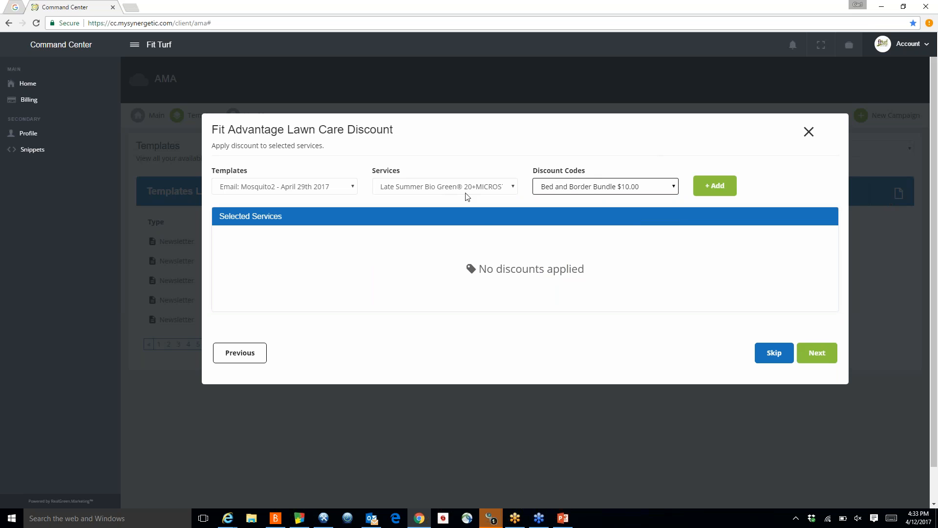
click(715, 187)
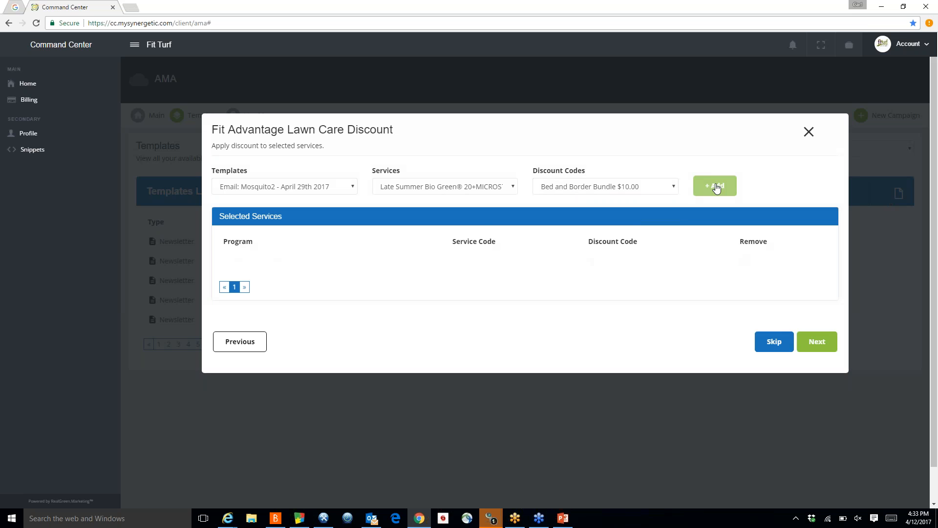
Step: Add a New Customer Discount $10.00 on Early Season Starter Granular Feeding for the Mosquito email
click(355, 188)
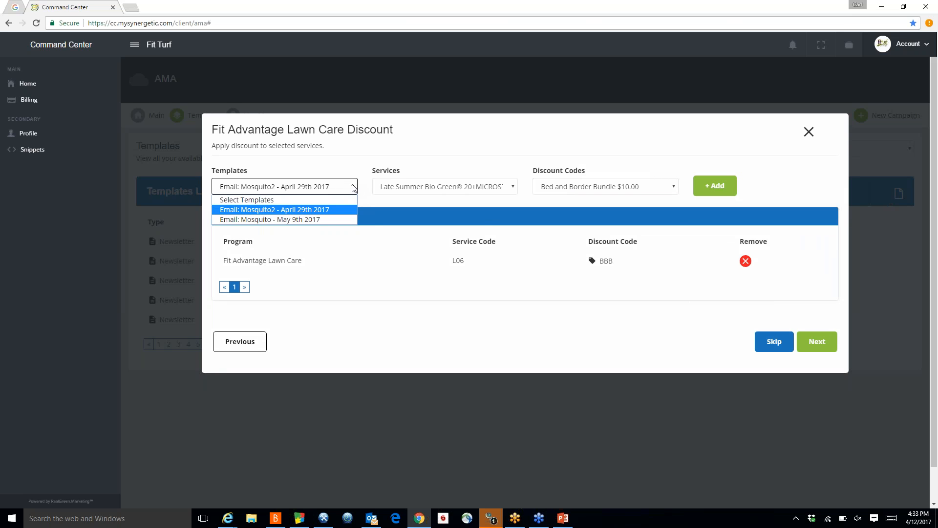
click(316, 224)
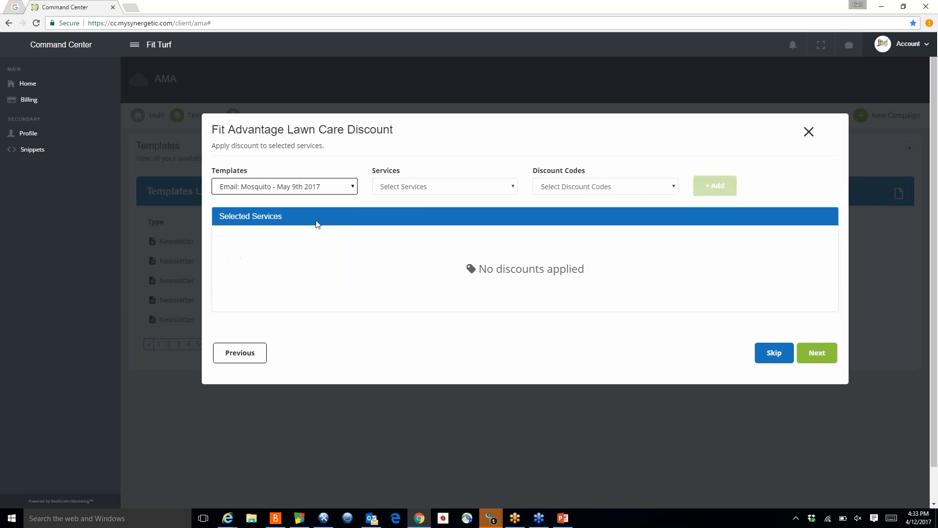
click(513, 188)
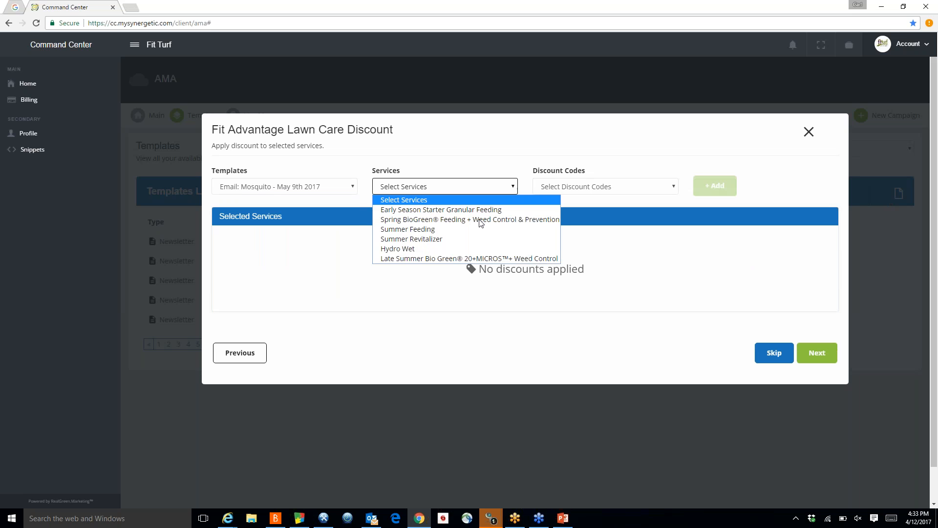
click(451, 209)
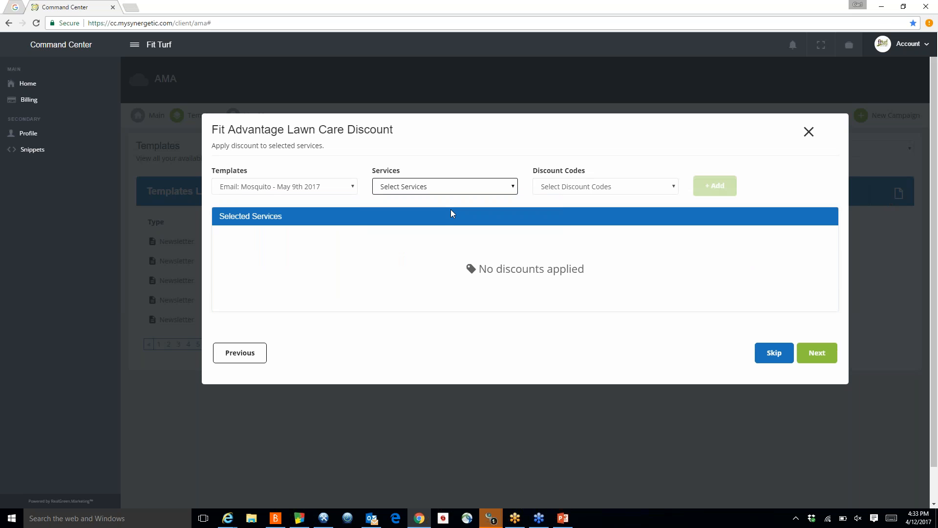
click(675, 190)
click(642, 232)
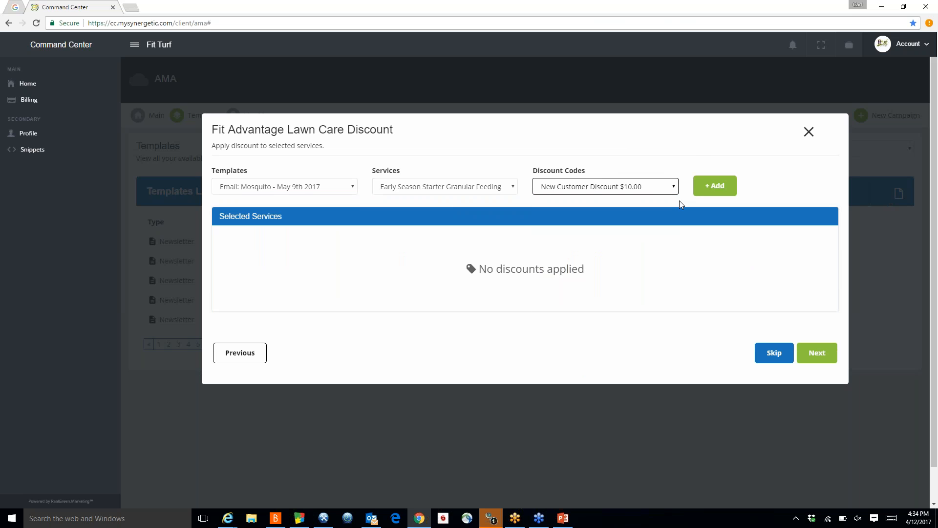
click(711, 186)
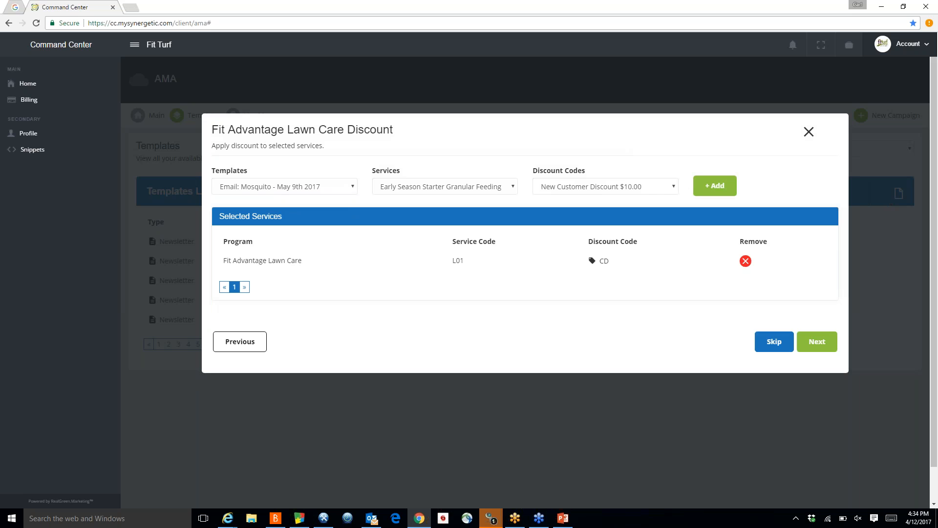
Step: Continue to the template letter step and choose the SS_UpsellEmail_Lawn letter
click(821, 345)
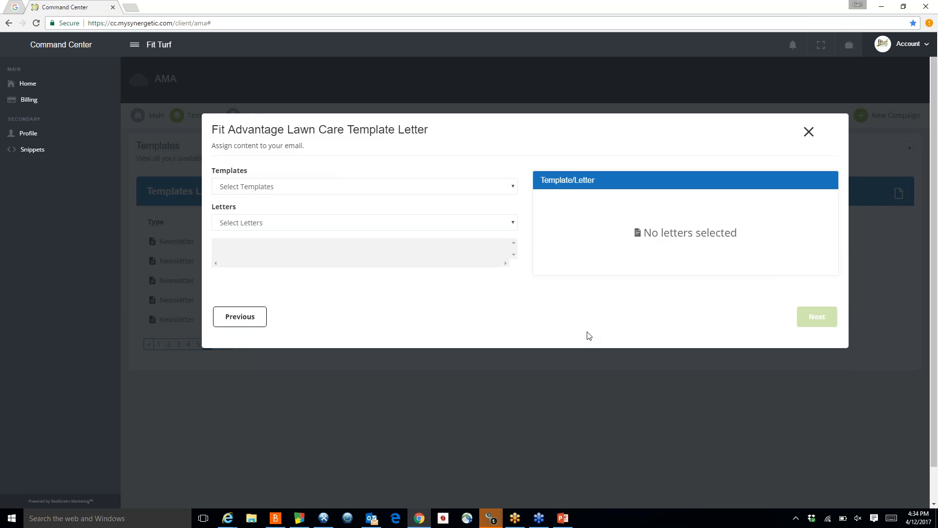
click(513, 224)
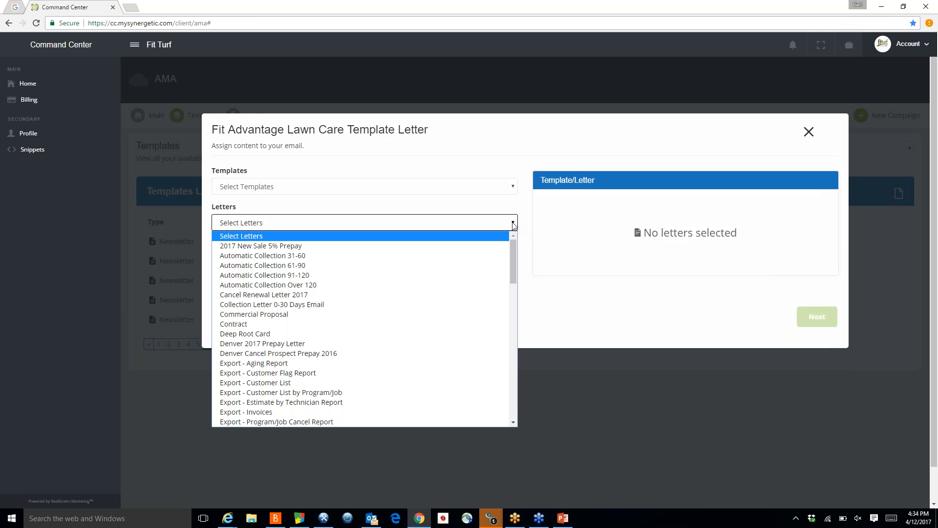
click(513, 224)
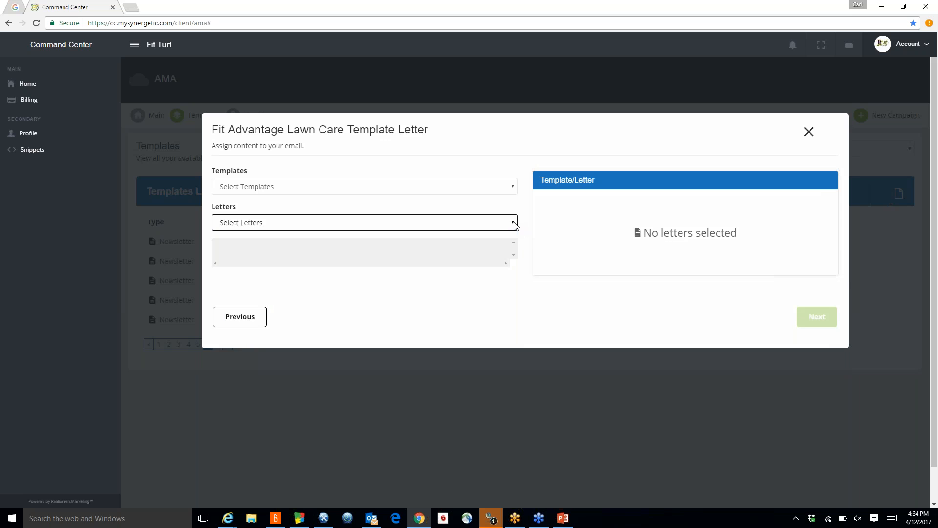
click(513, 224)
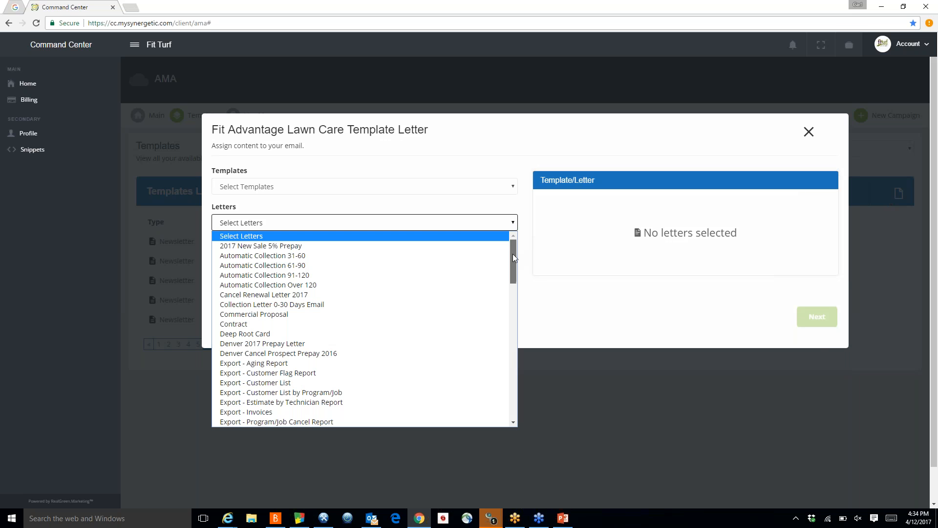
drag(513, 257, 503, 394)
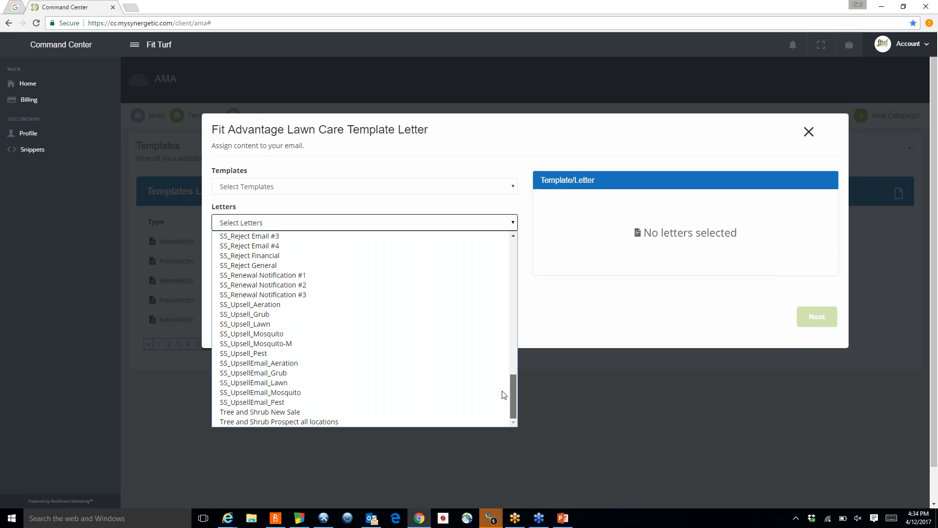
click(256, 383)
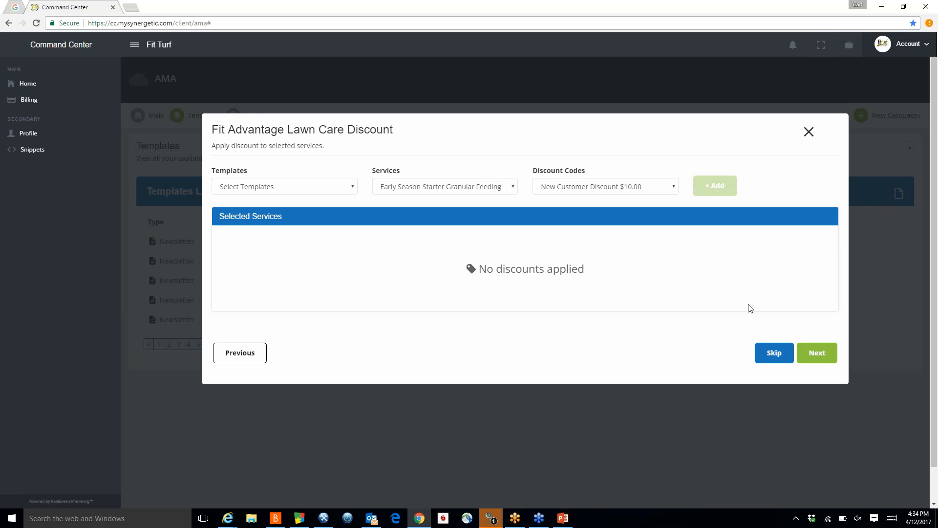
Step: Continue to the template letter step and add the SS_UpsellEmail_Lawn letter to the Mosquito2 email template
click(819, 356)
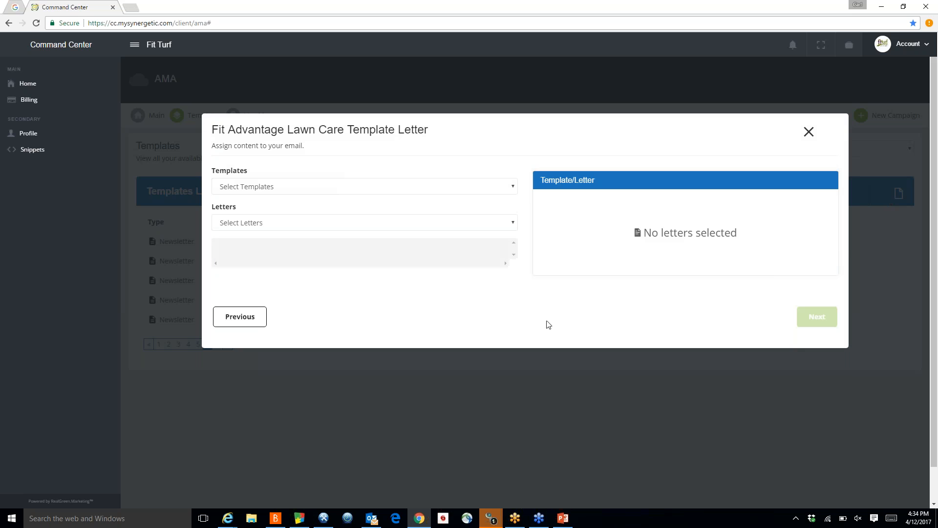
click(513, 186)
click(401, 199)
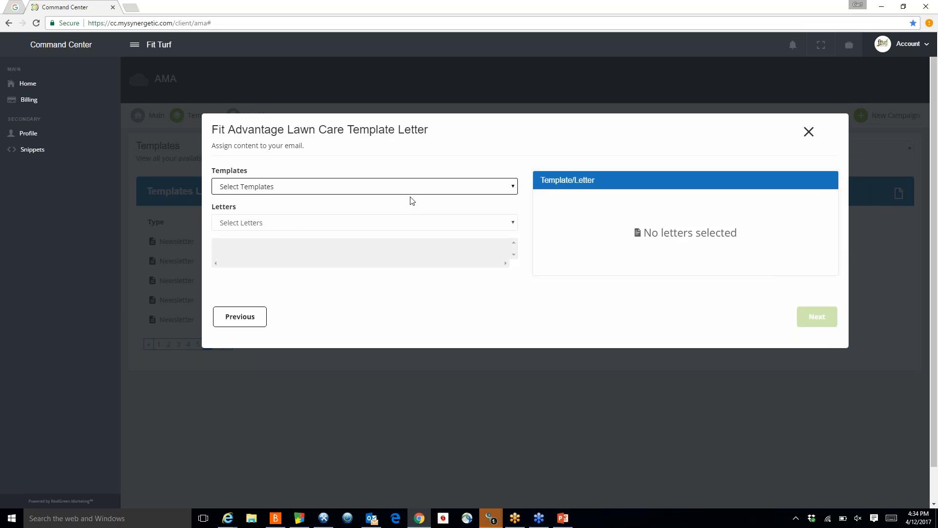
click(512, 186)
click(398, 211)
click(514, 226)
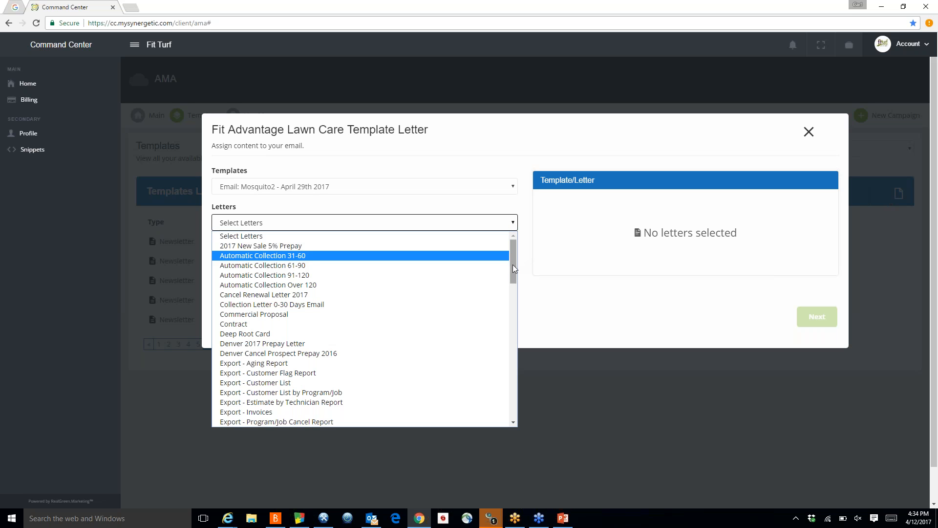
drag(513, 269, 521, 410)
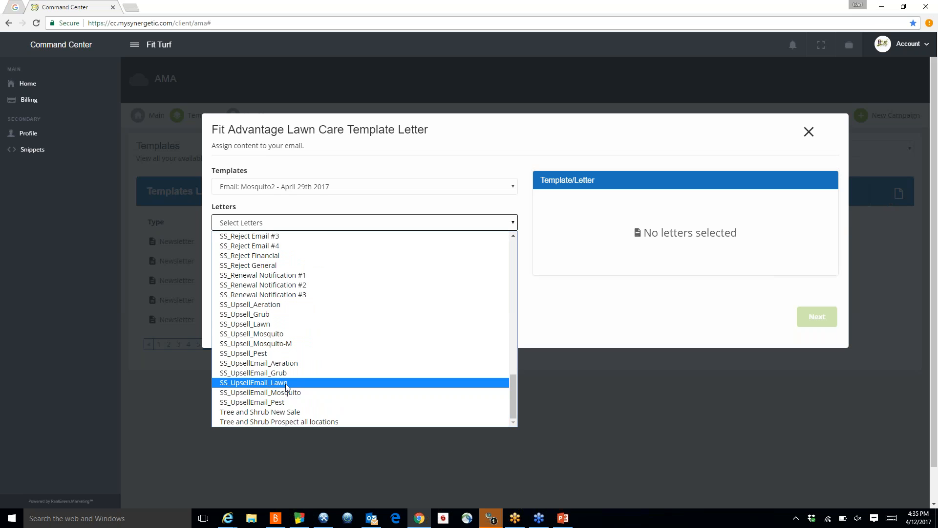
click(286, 383)
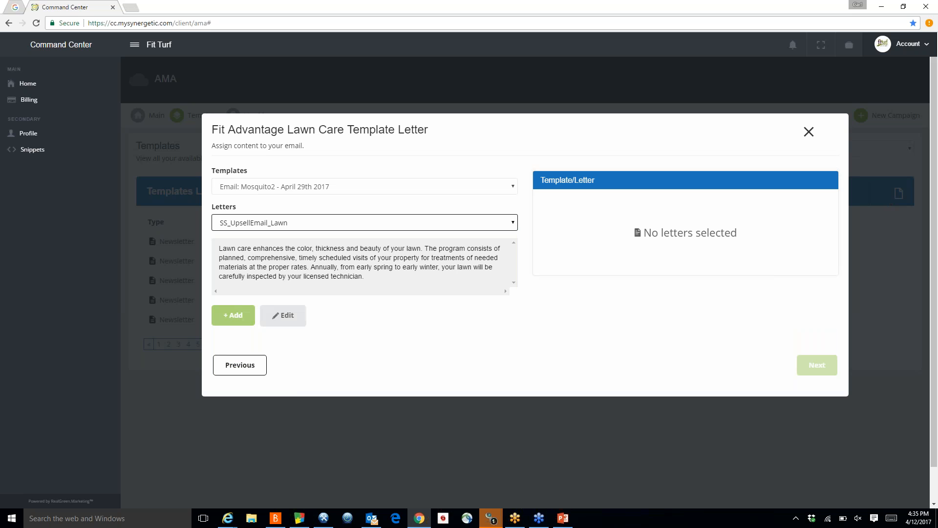
click(234, 315)
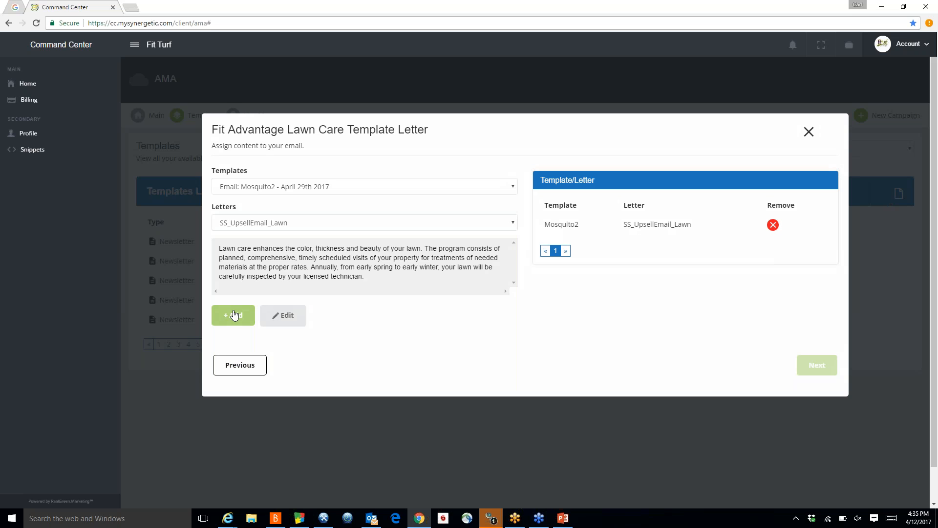
Step: Add the SS_Upsell_Lawn letter to the Mosquito email template
drag(365, 277, 215, 237)
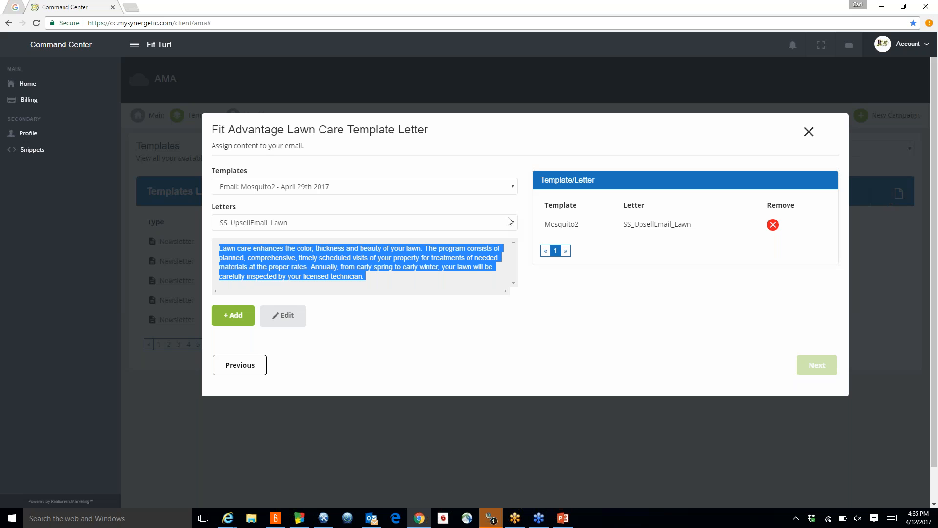
click(513, 189)
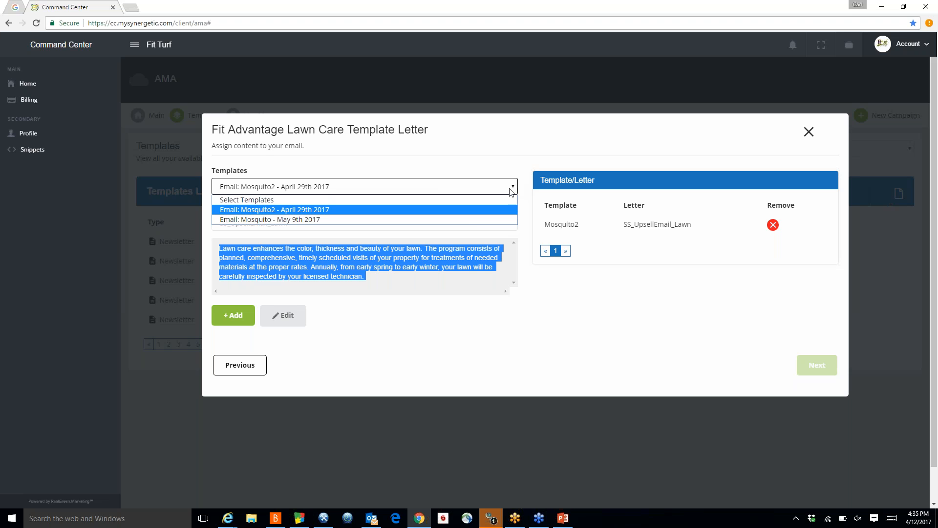
click(306, 220)
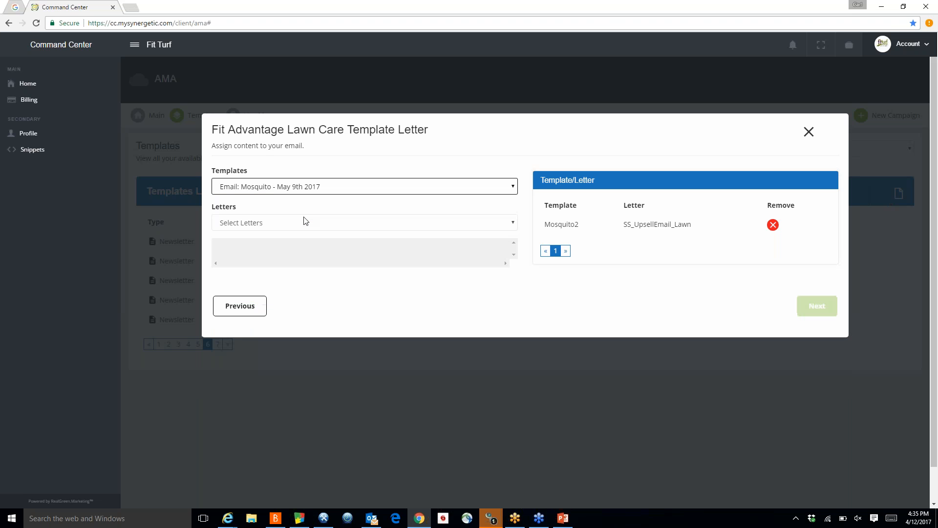
click(513, 223)
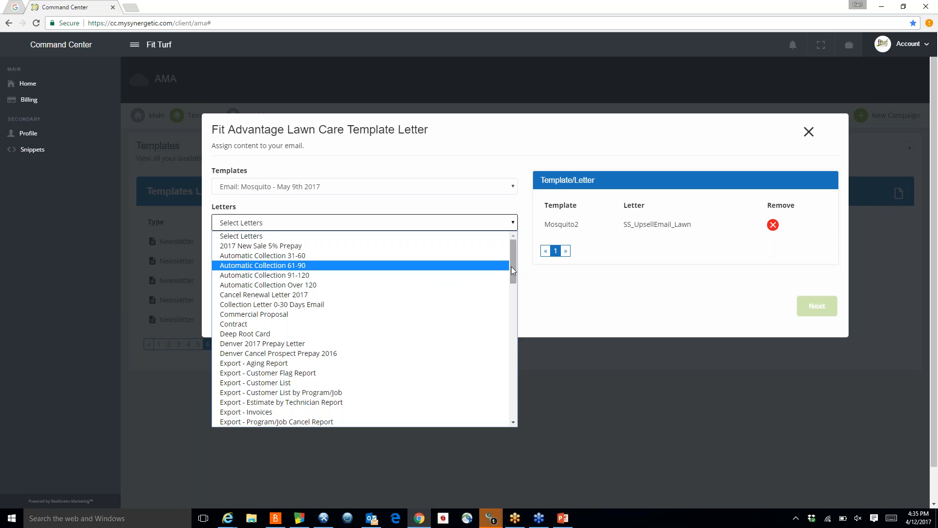
drag(511, 266, 518, 403)
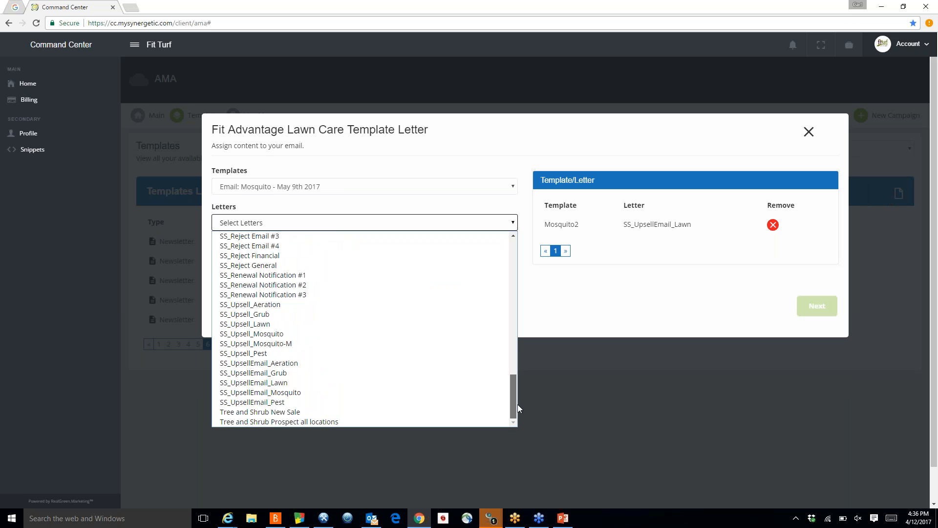
click(268, 324)
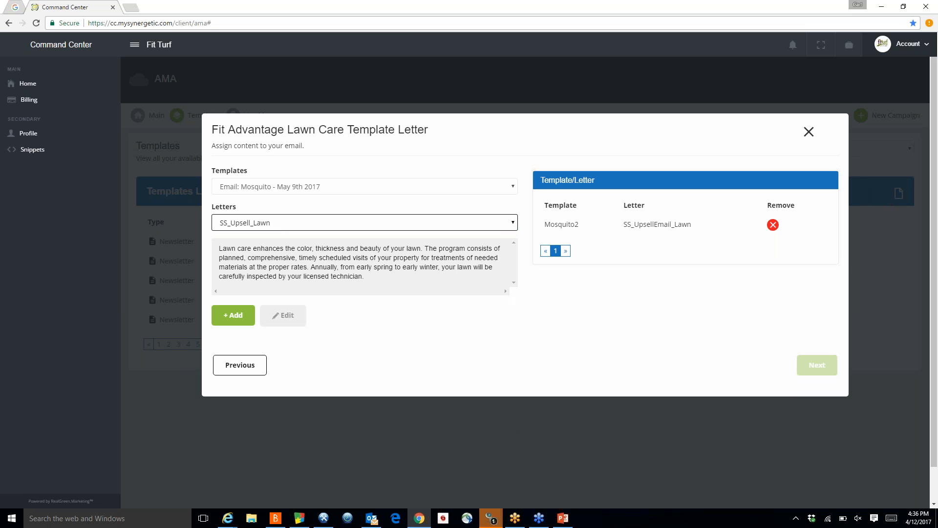
click(232, 317)
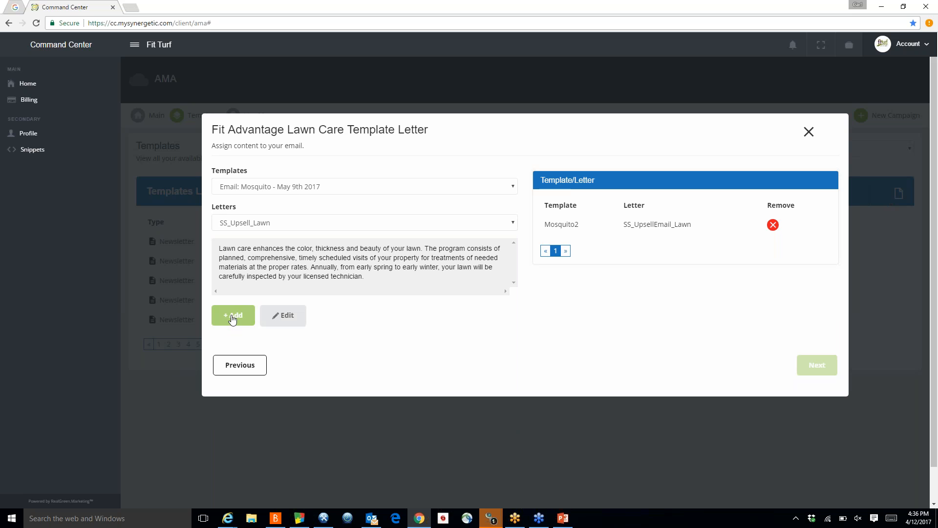
drag(261, 248, 362, 276)
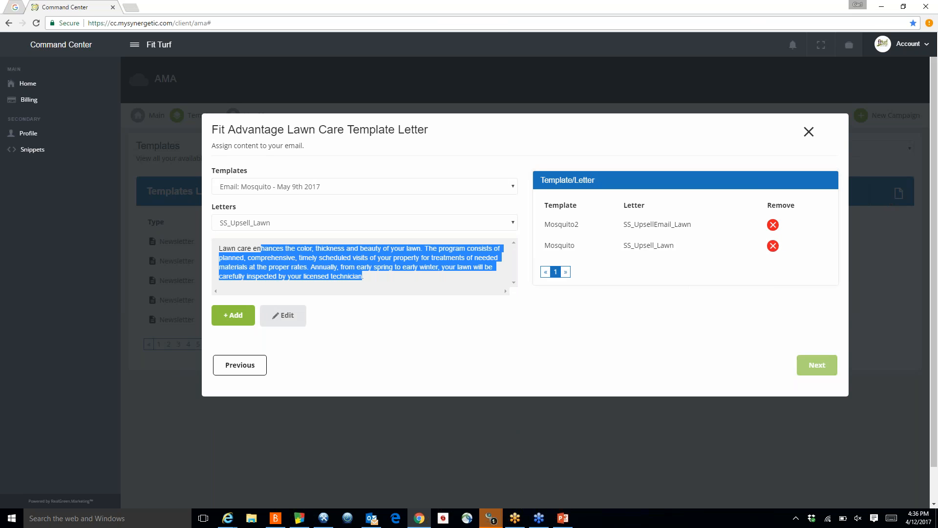
Step: Continue to the summary, open the Mosquito2 email proof and accept all four previews
click(824, 366)
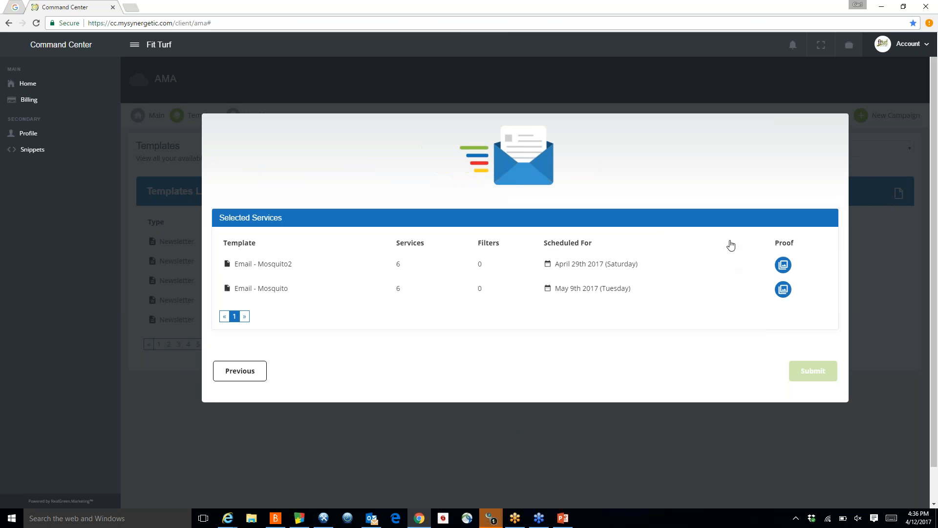
click(783, 267)
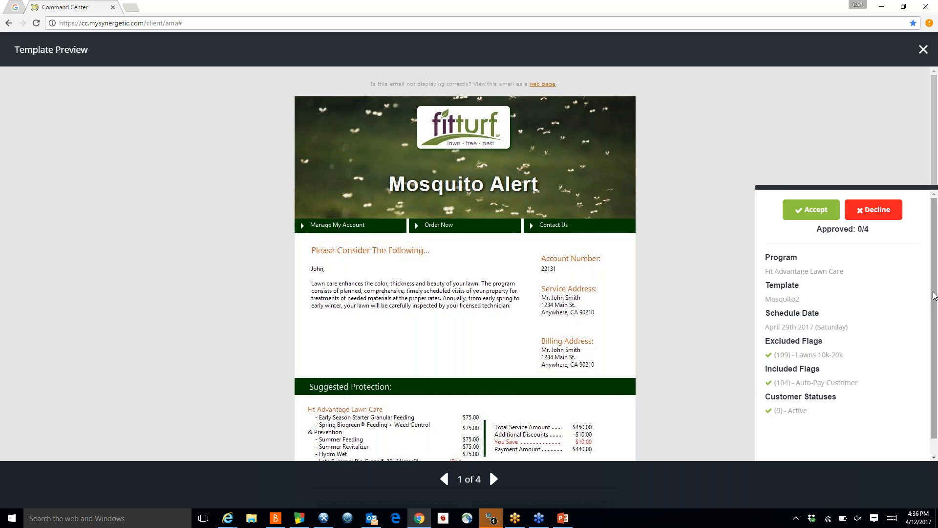
scroll(924, 300, down, 1)
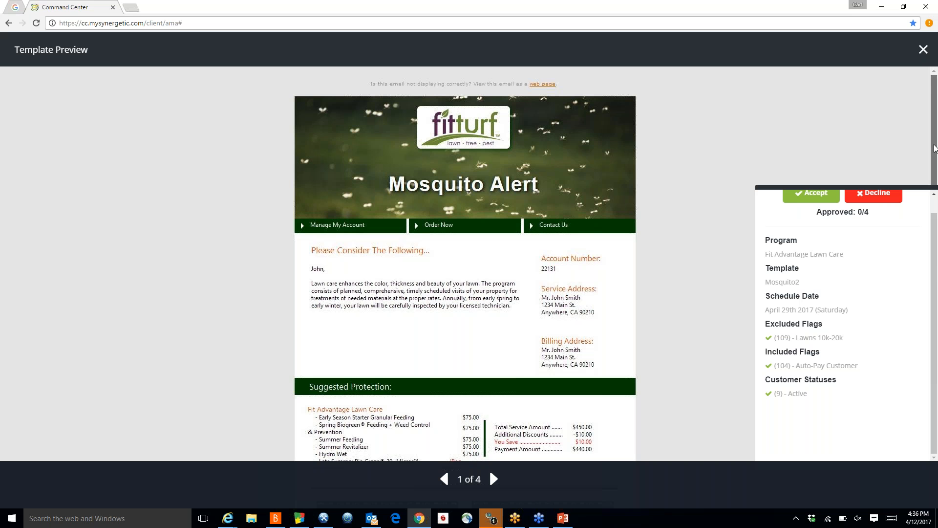
drag(934, 148, 937, 275)
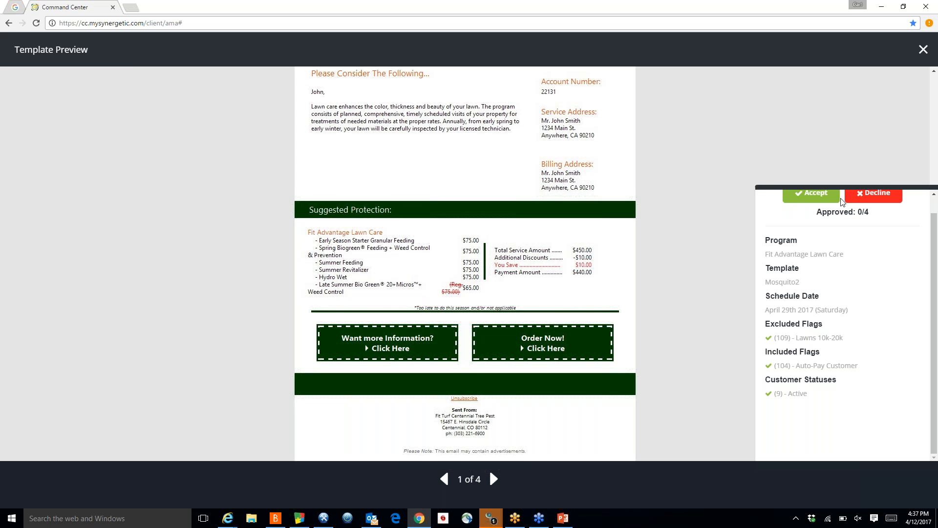
click(813, 195)
click(812, 194)
click(813, 194)
click(813, 196)
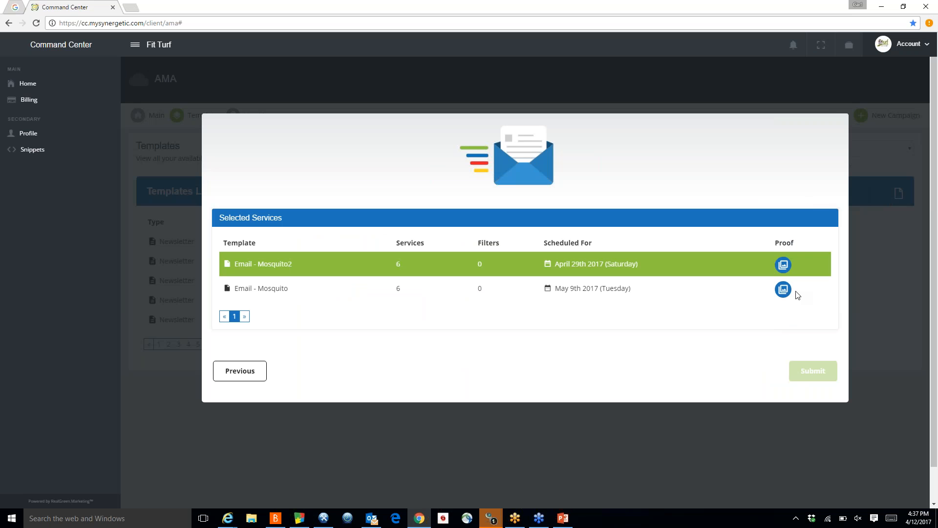
Step: Open the Mosquito email proof and accept all four previews
click(783, 289)
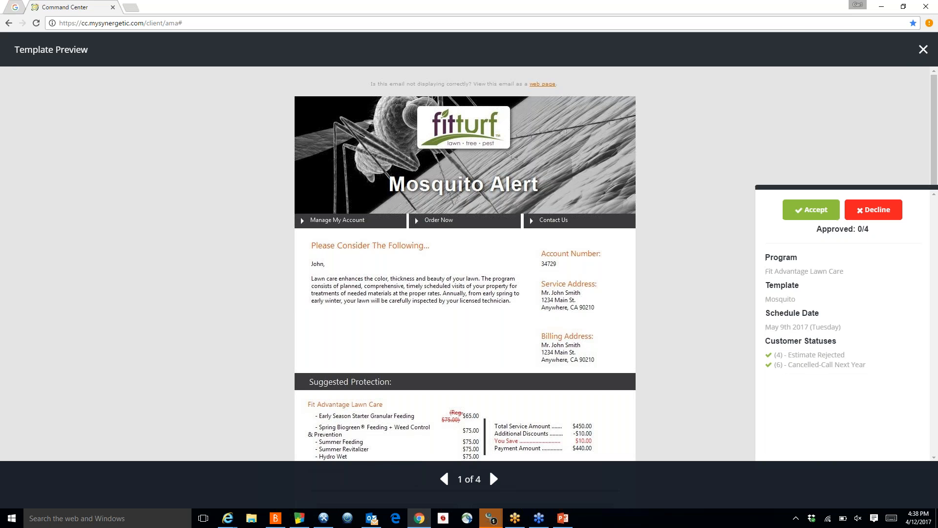
click(812, 212)
click(811, 212)
click(811, 212)
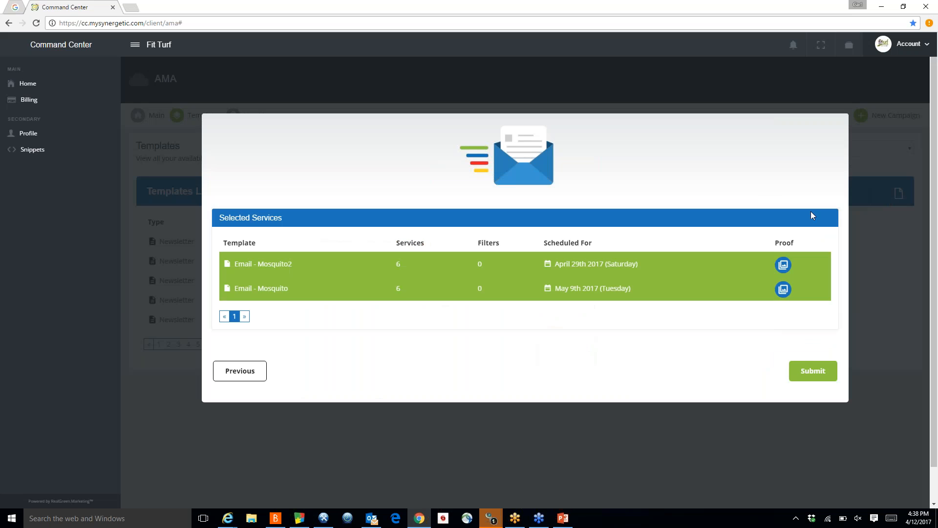
Step: Submit the campaigns and return to the Main scheduled campaigns overview
click(811, 370)
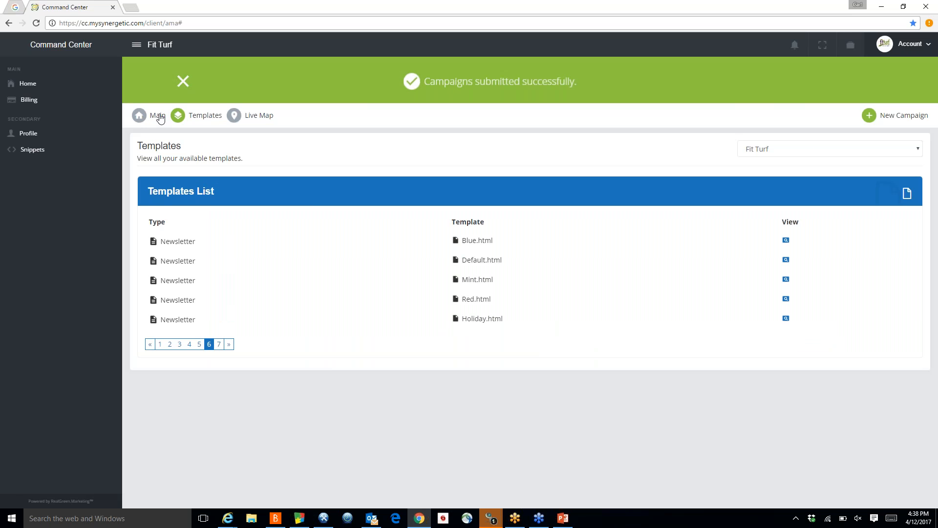
click(160, 117)
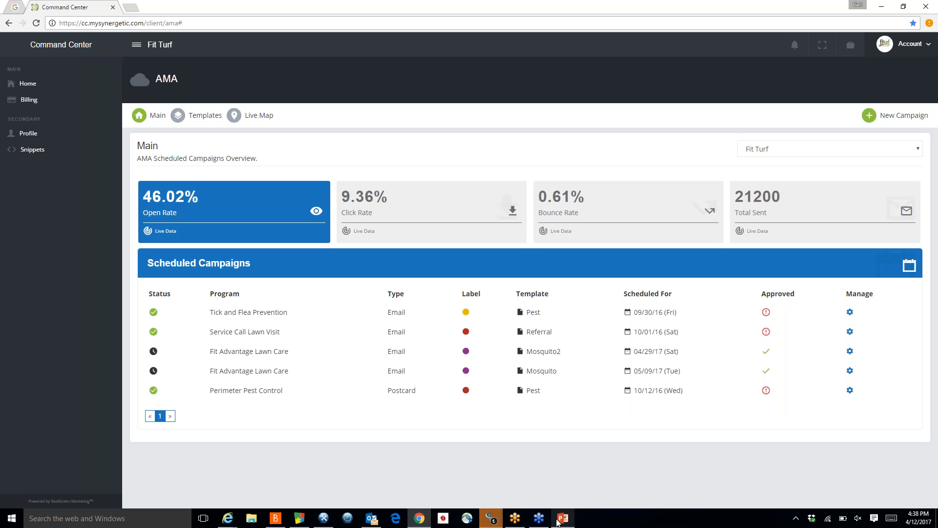
Step: Switch to the PowerPoint presentation and select the Dashboard slide 34
mouse_move(561, 521)
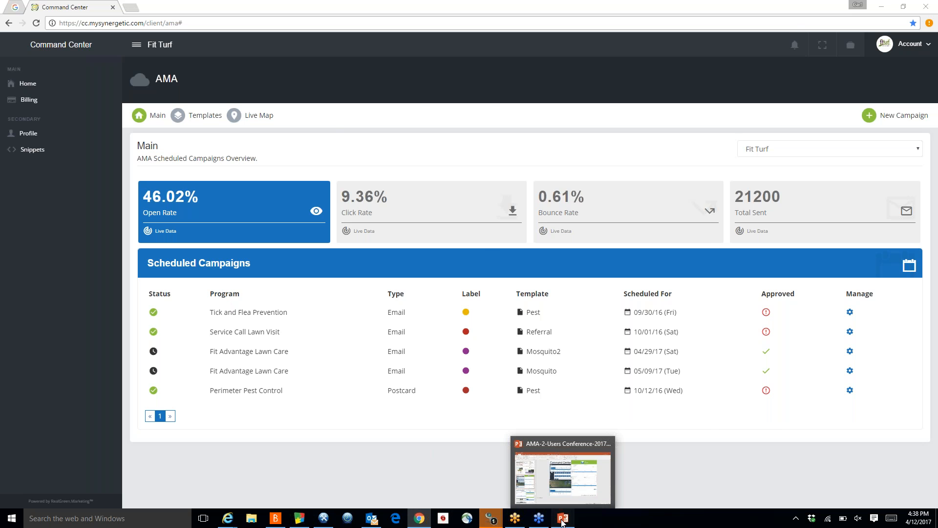
click(562, 522)
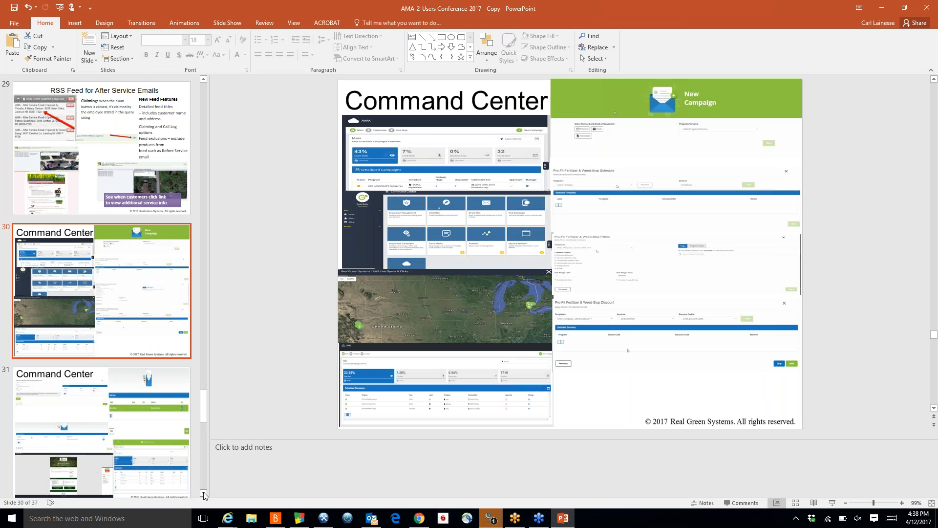
scroll(137, 412, down, 5)
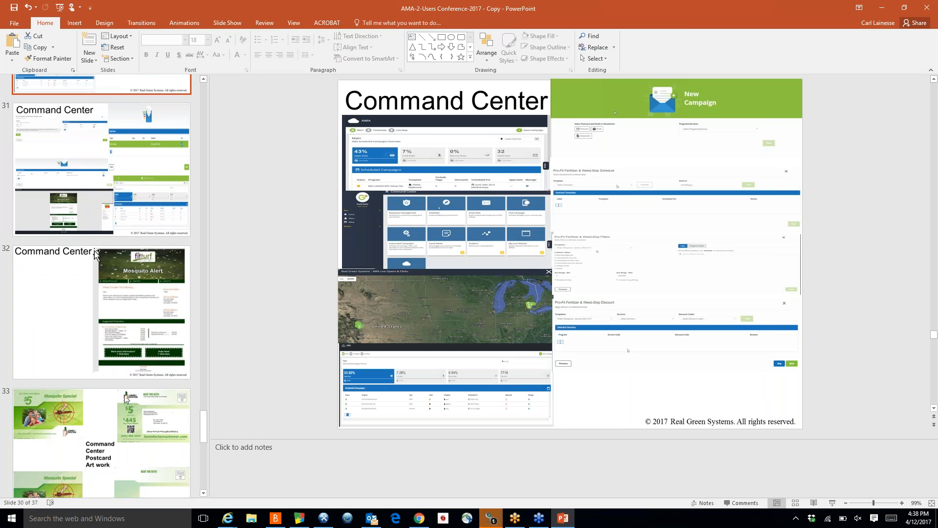
click(137, 408)
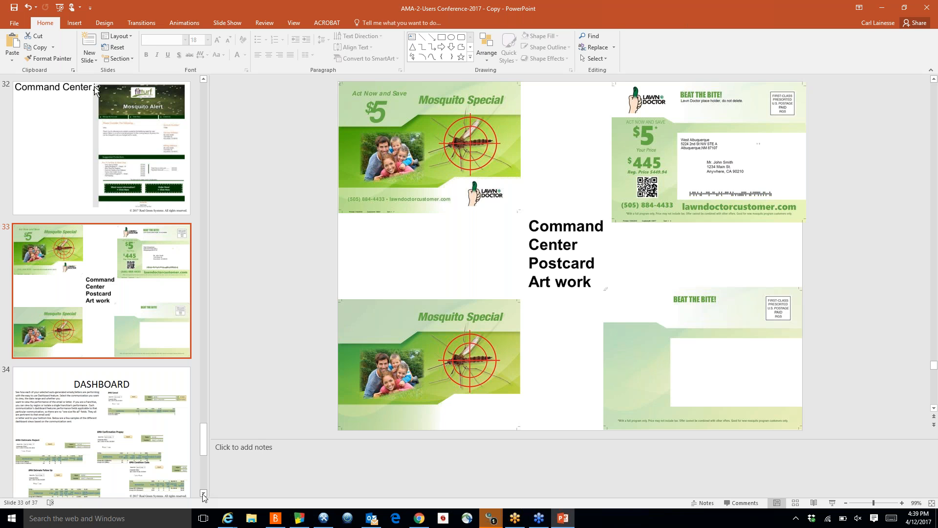
scroll(204, 496, down, 2)
click(117, 373)
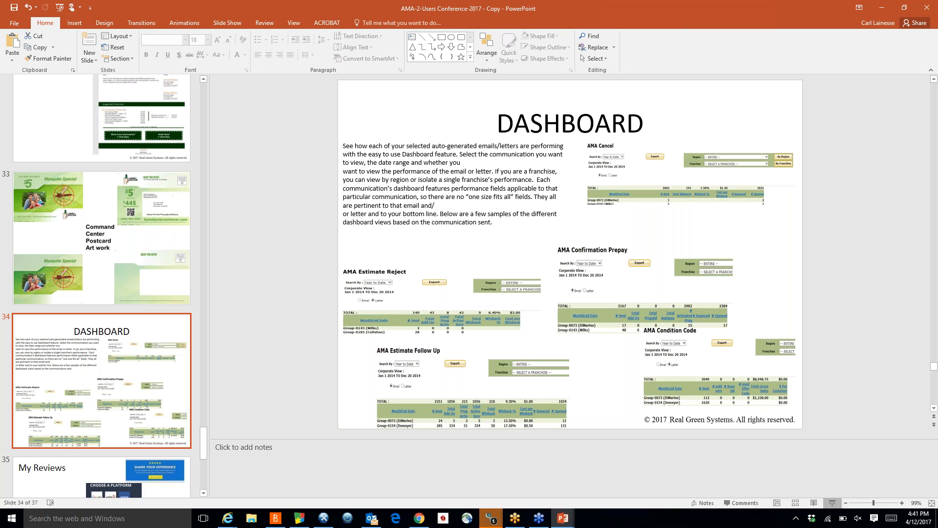
Step: Start the slide show from the Dashboard slide and advance to the My Reviews slide
click(832, 503)
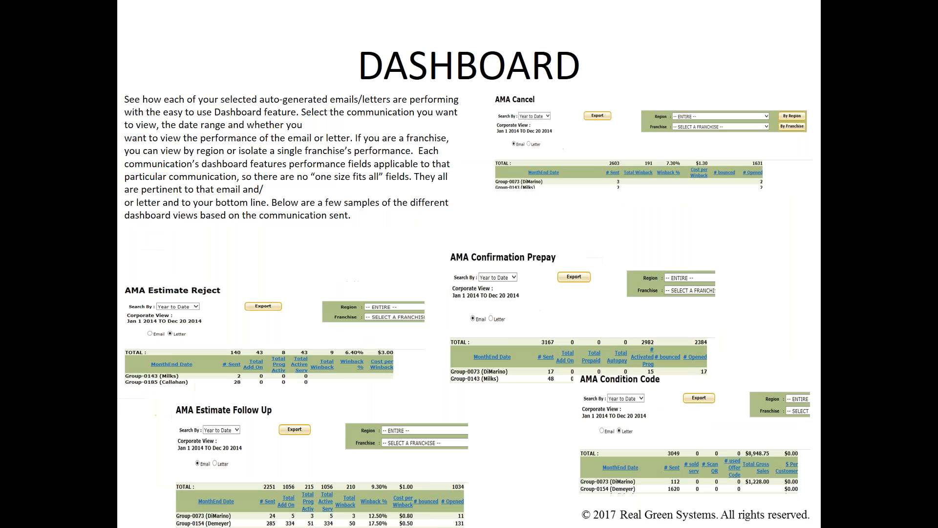
key(Right)
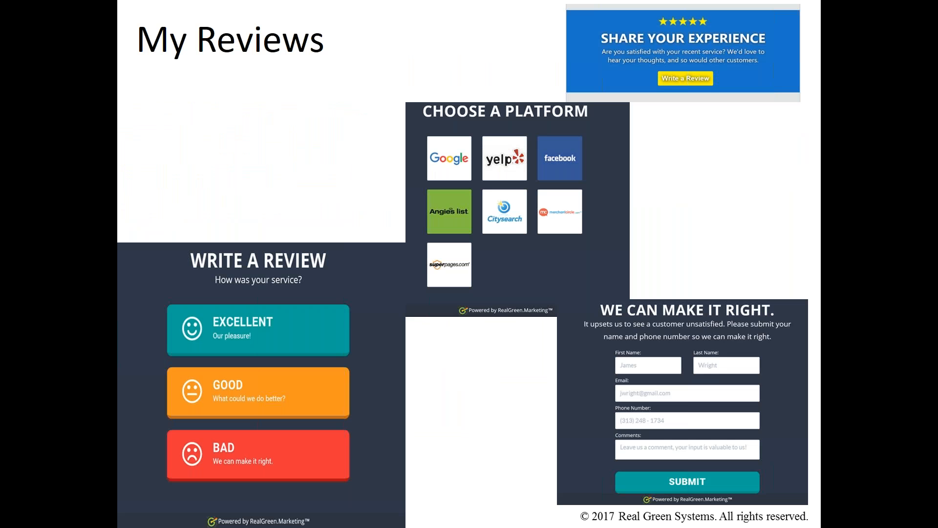